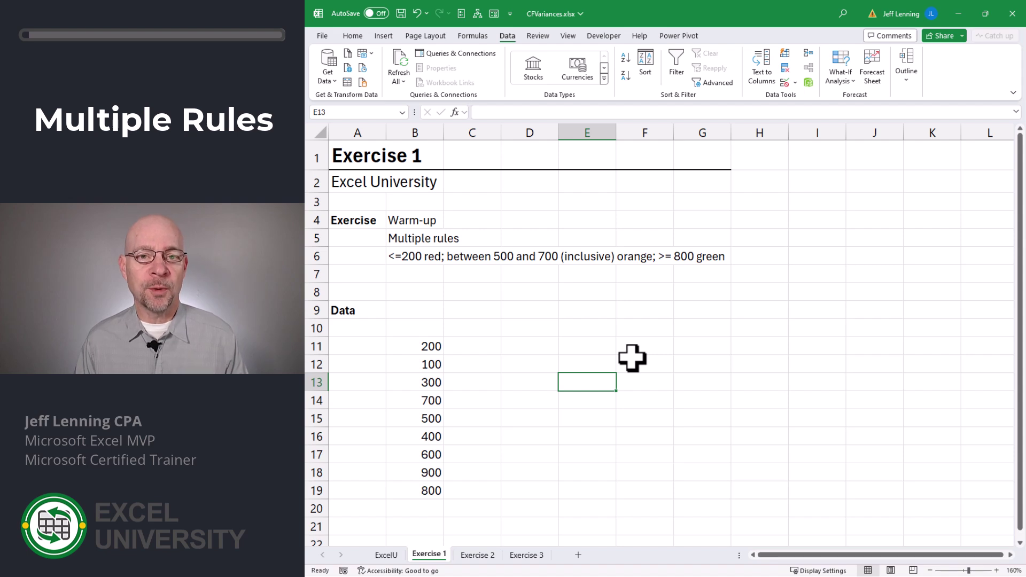
Step: Select B11:B19 and open the Conditional Formatting Rules Manager
drag(423, 346, 419, 486)
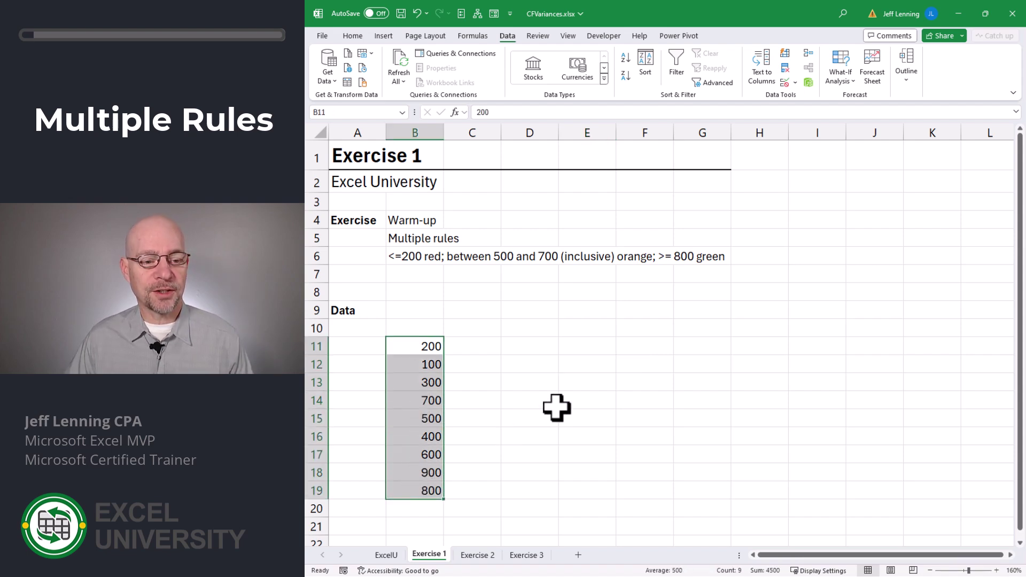
click(419, 271)
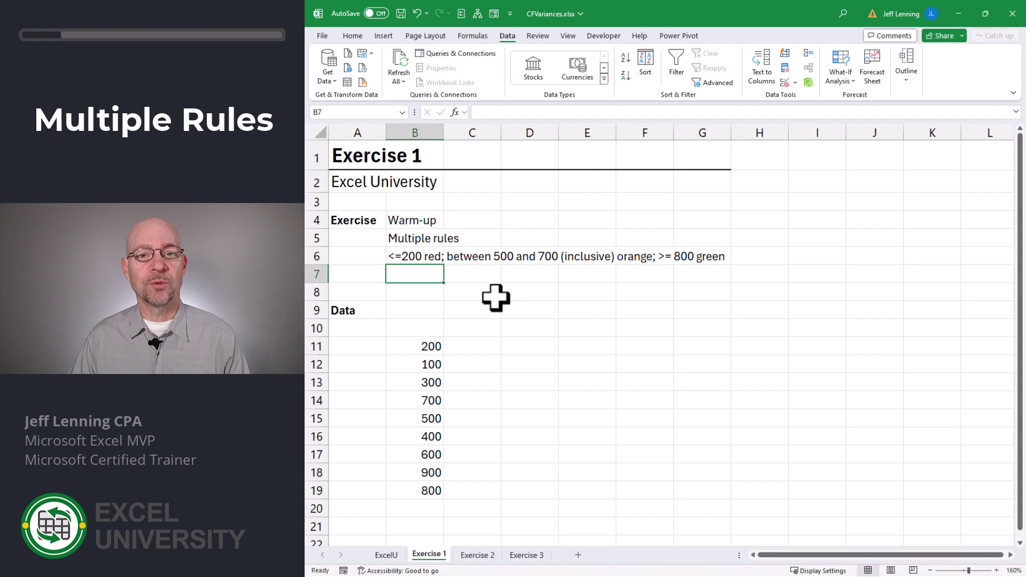
drag(422, 346, 419, 486)
key(alt+h)
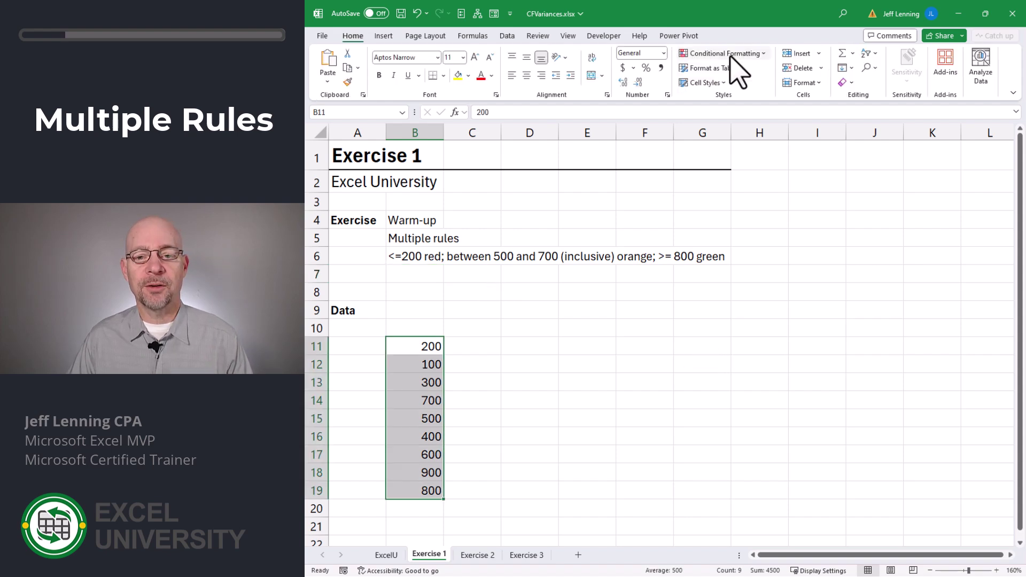
click(730, 55)
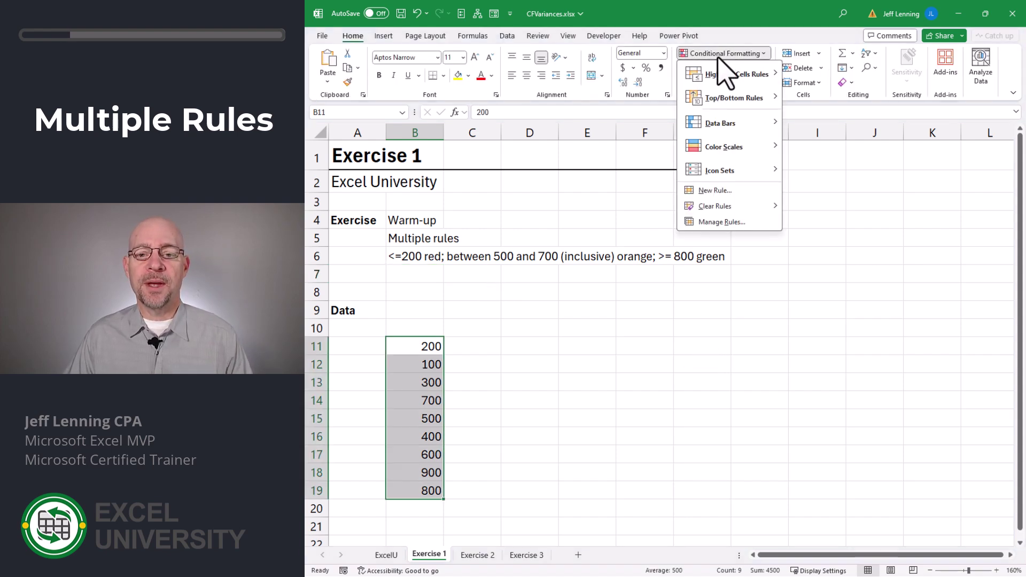
mouse_move(718, 78)
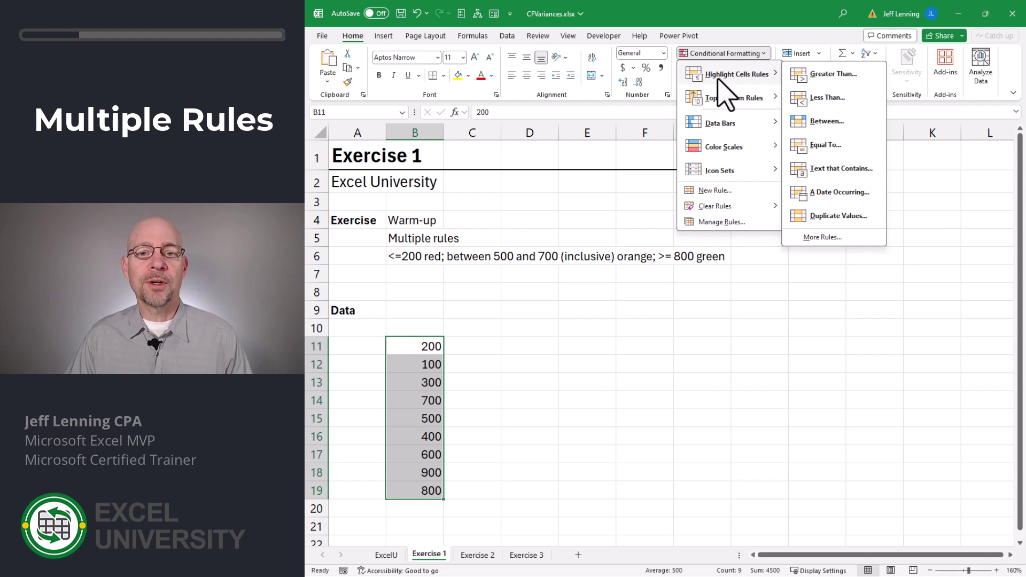
click(722, 222)
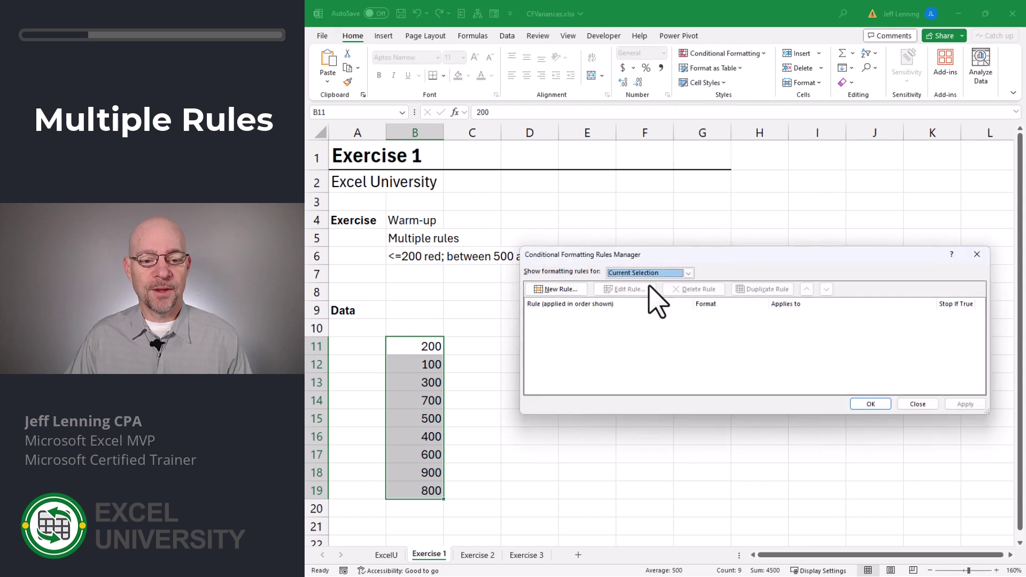
Step: Start a new cell-value rule for values less than or equal to 200
click(573, 293)
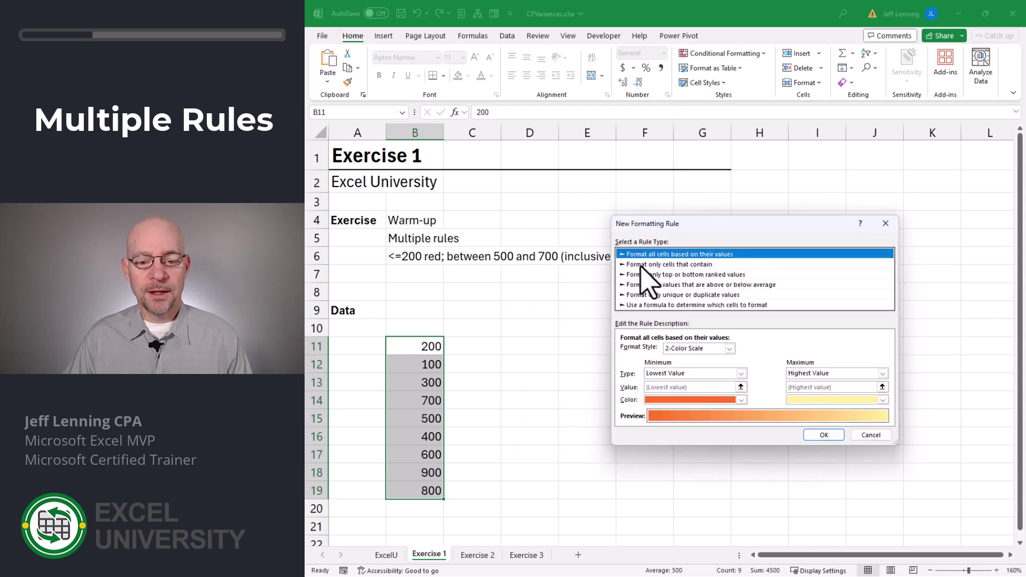
click(725, 265)
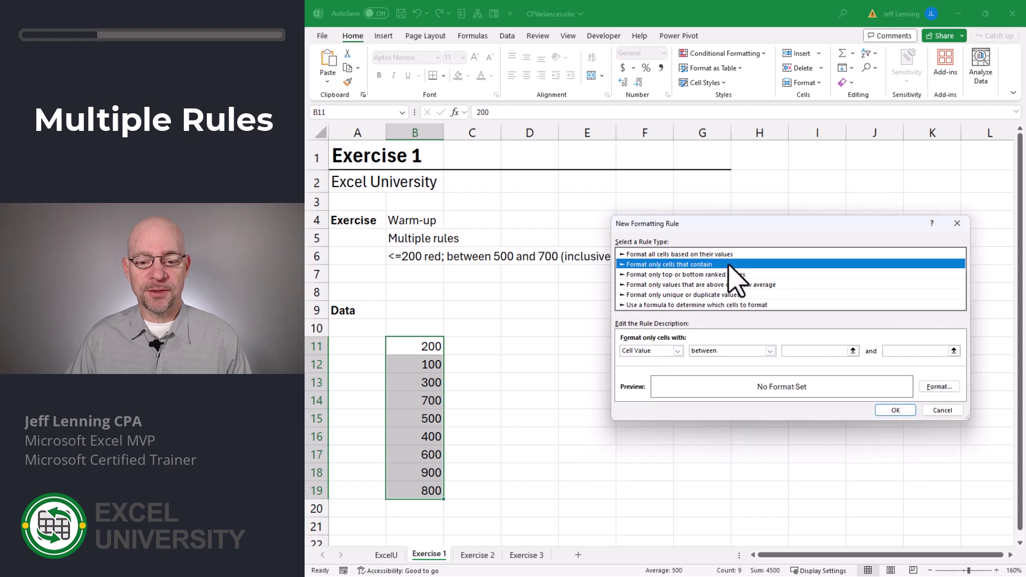
click(678, 351)
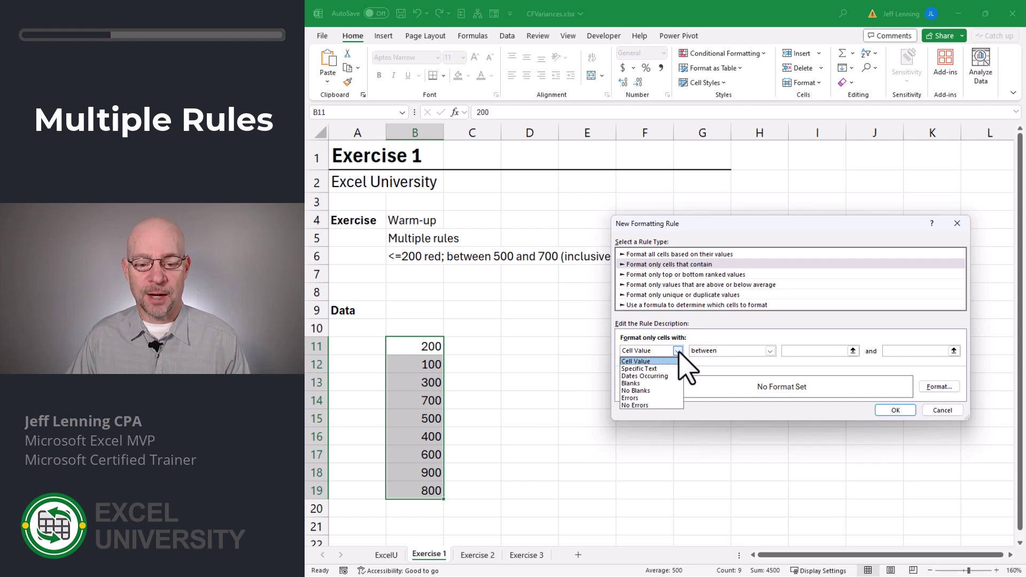
click(770, 351)
click(770, 350)
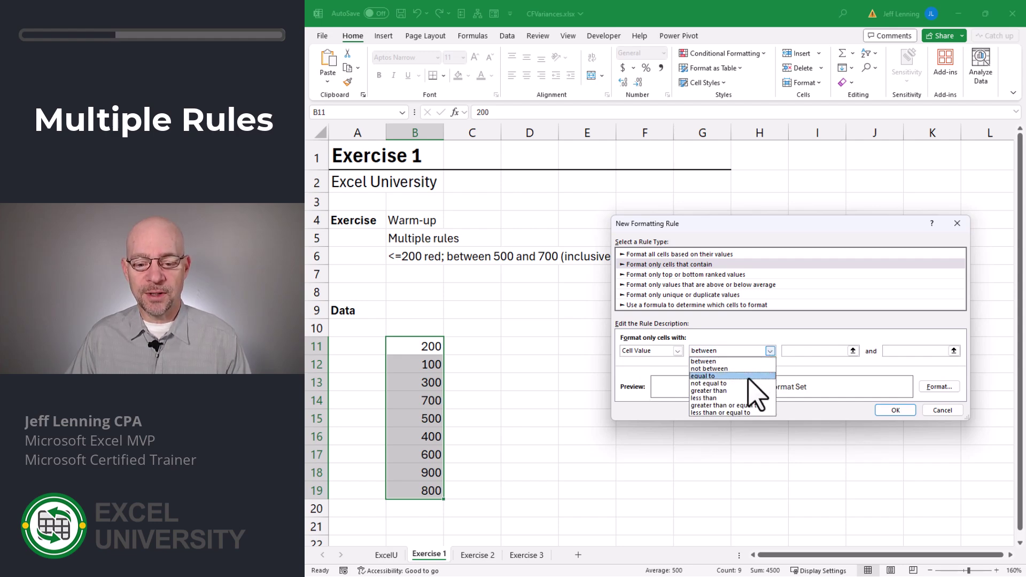
click(744, 414)
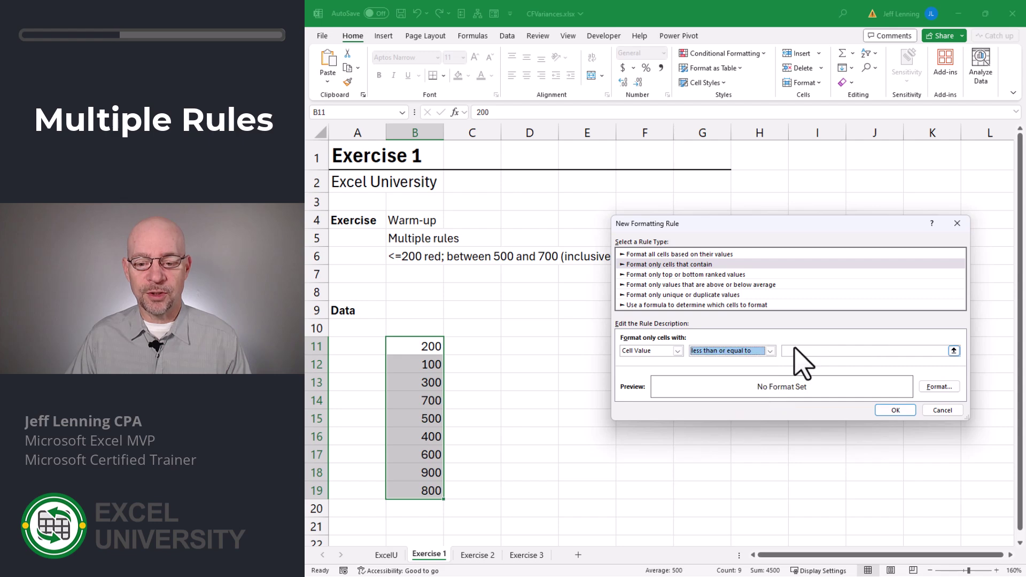
click(801, 350)
text(200)
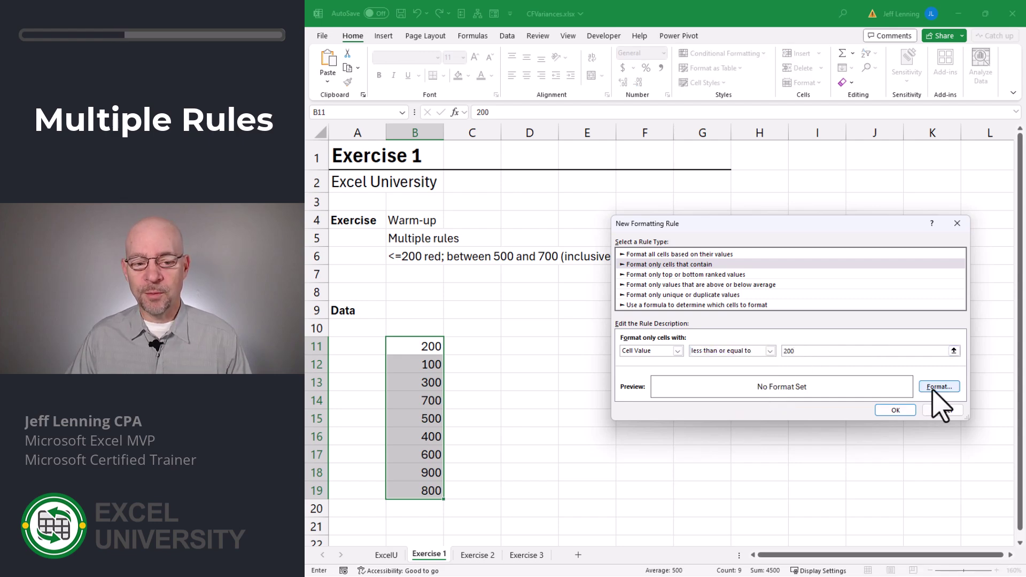
Step: Give the <=200 rule a red font and apply it, turning 200 and 100 red
click(933, 391)
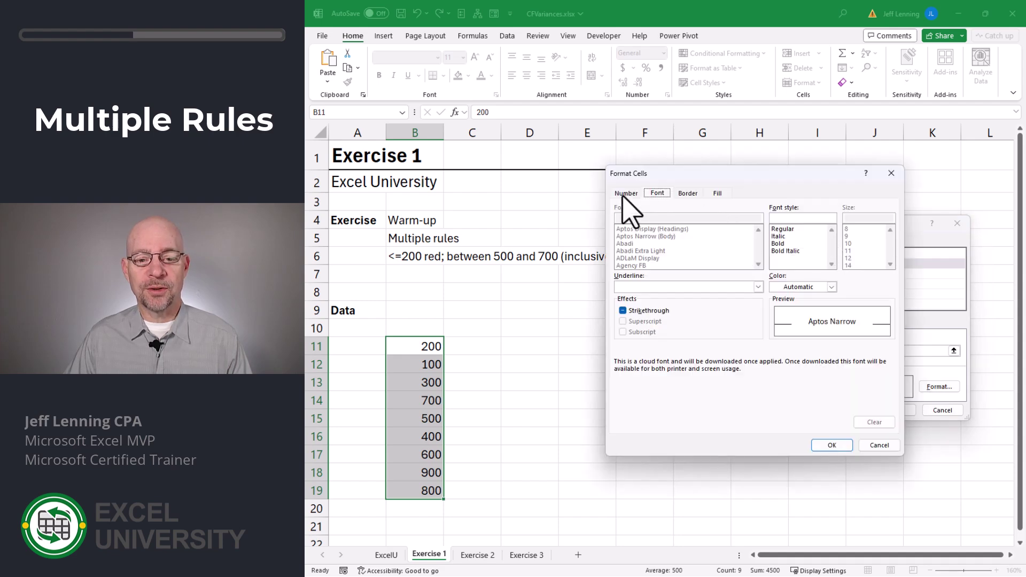
click(624, 193)
click(657, 194)
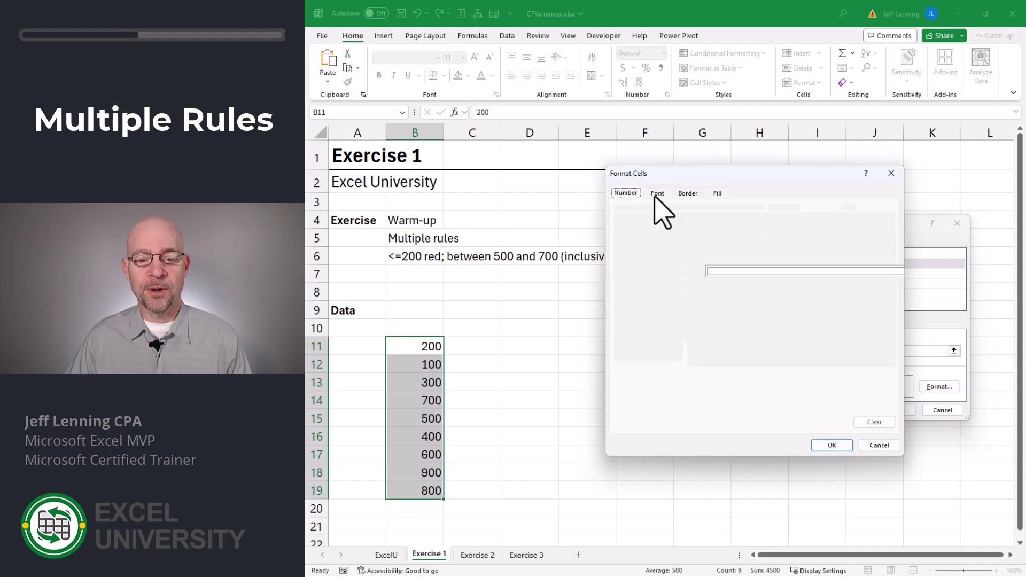
click(688, 193)
click(717, 194)
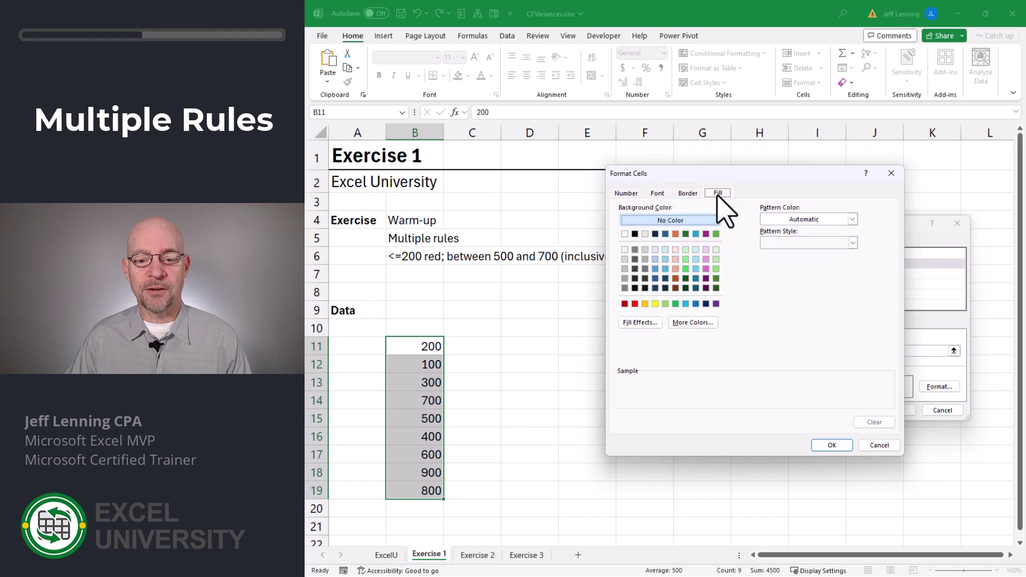
click(659, 194)
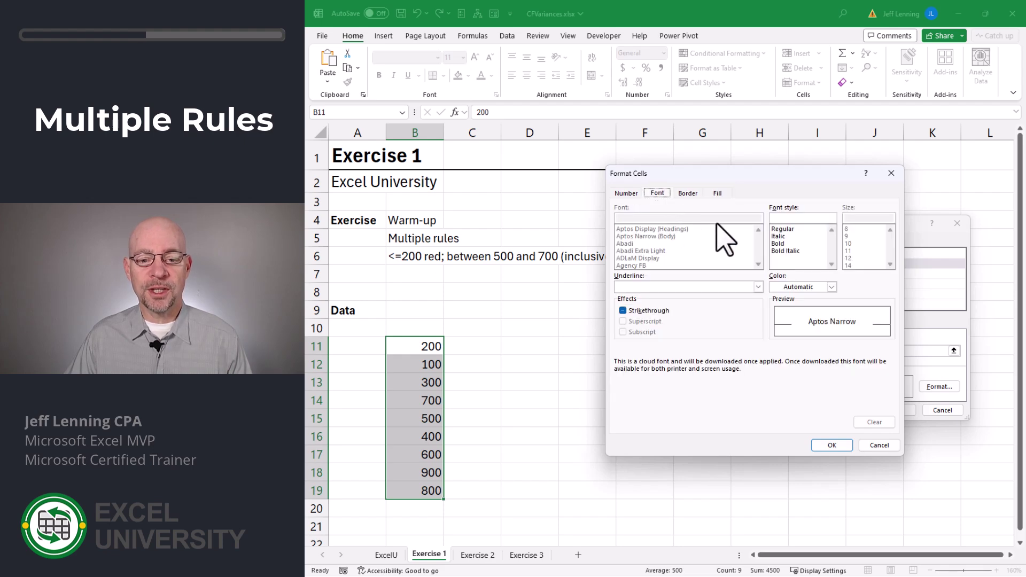
click(799, 289)
click(785, 409)
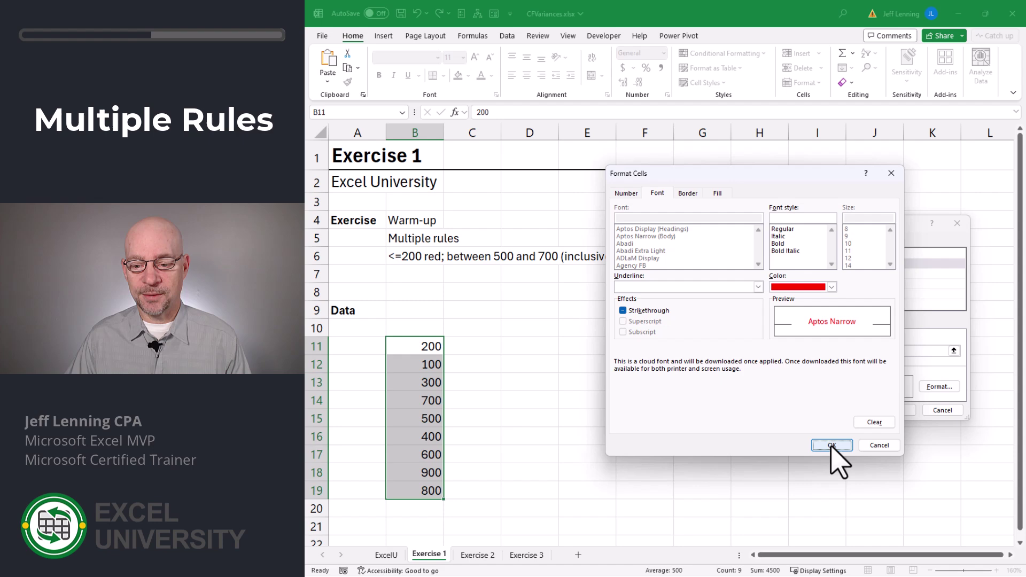
click(832, 446)
click(896, 410)
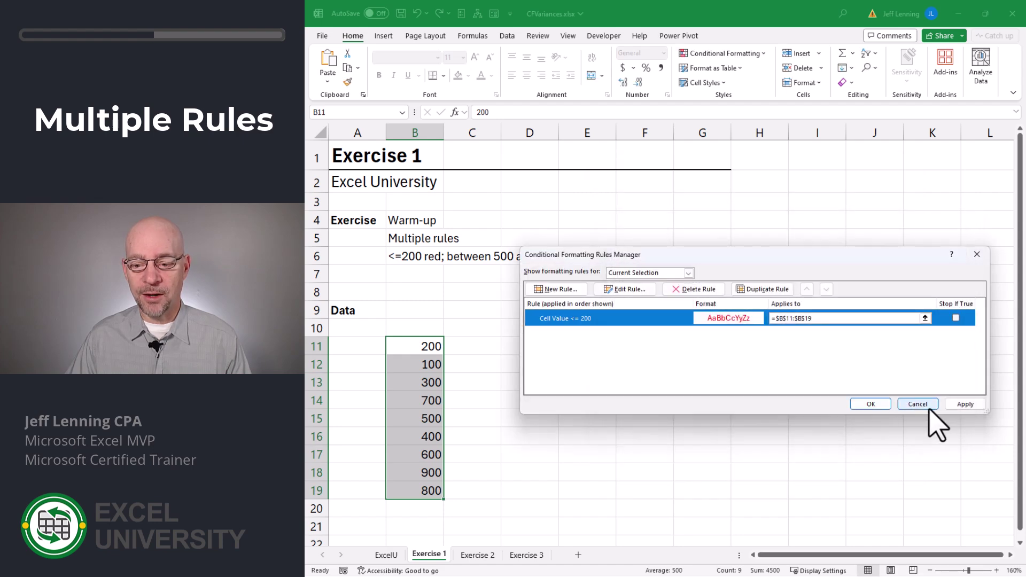
click(966, 406)
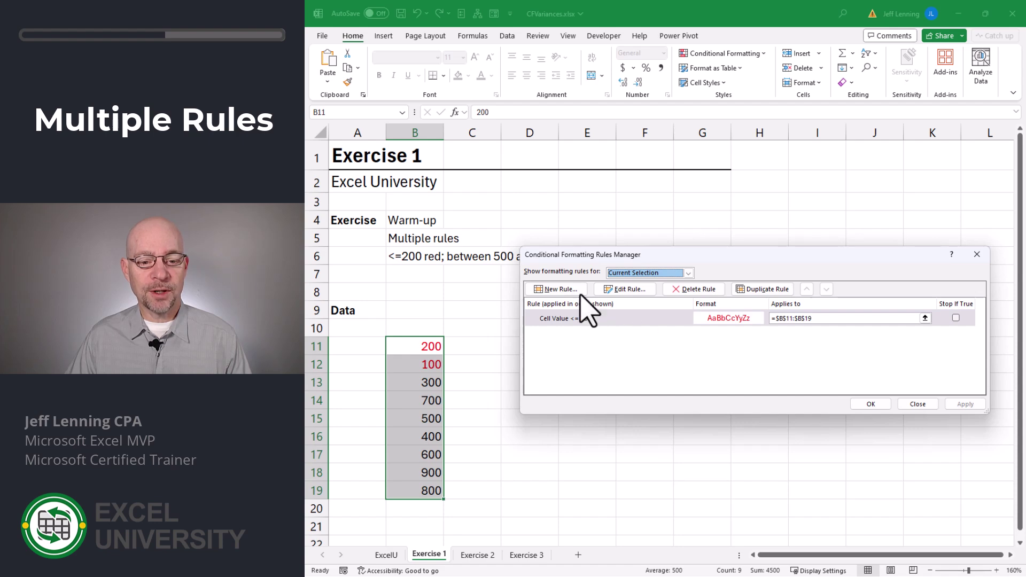
Step: Add a cell-value rule for values between 500 and 700 with orange-gold font, and apply it
click(559, 289)
click(633, 264)
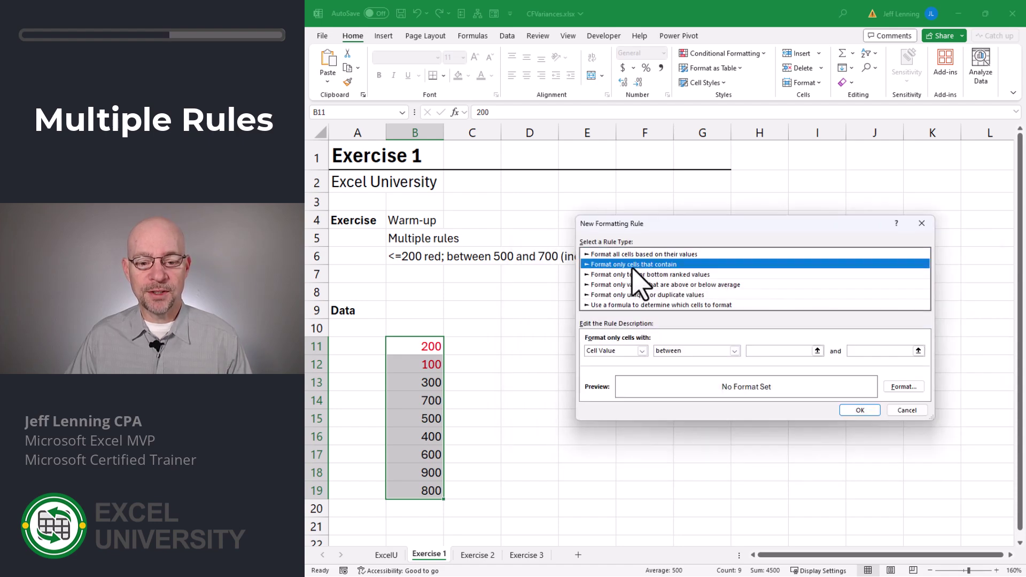
click(674, 351)
click(671, 361)
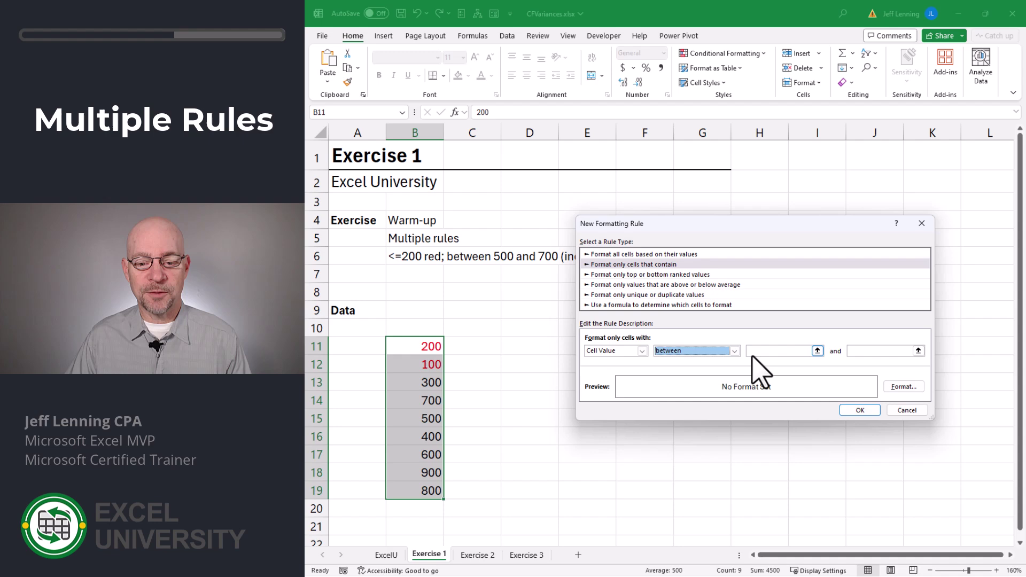
click(781, 351)
text(500)
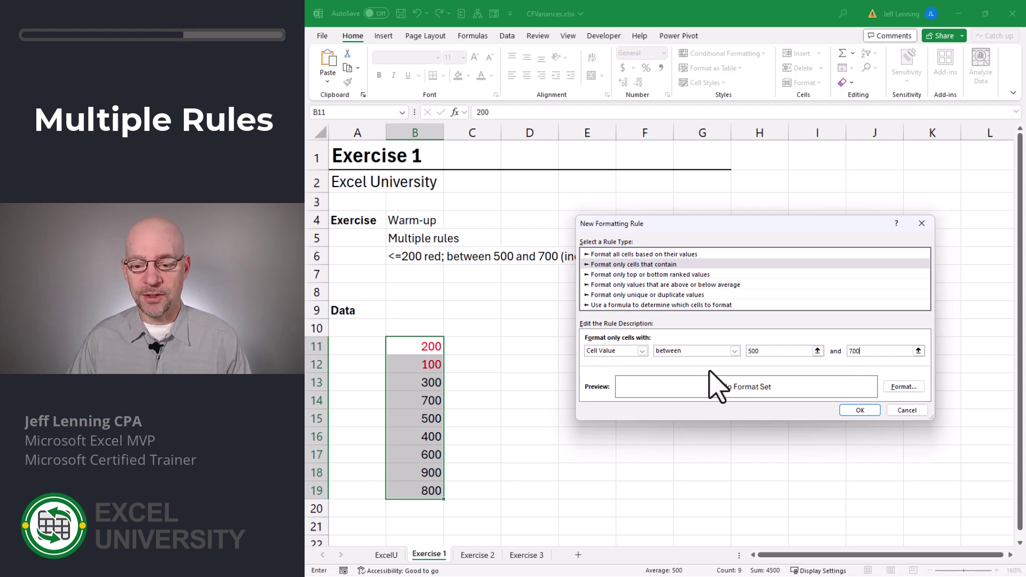
click(898, 387)
click(831, 287)
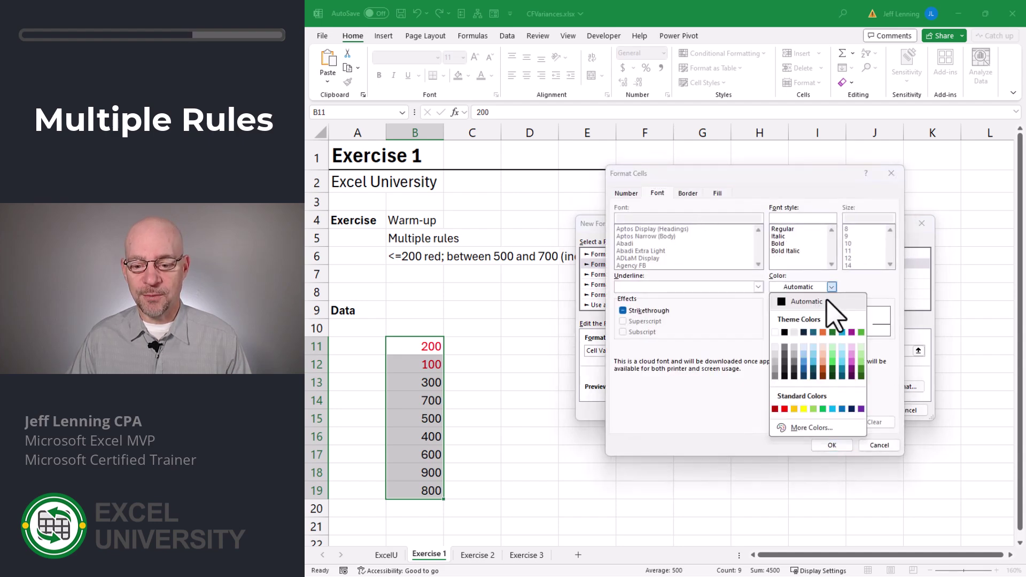
click(795, 409)
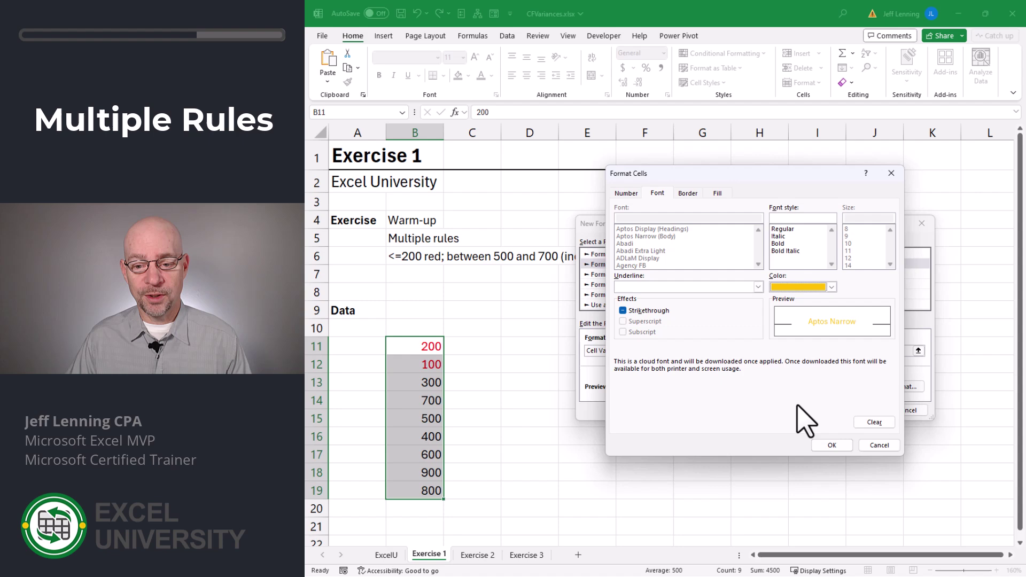
click(833, 445)
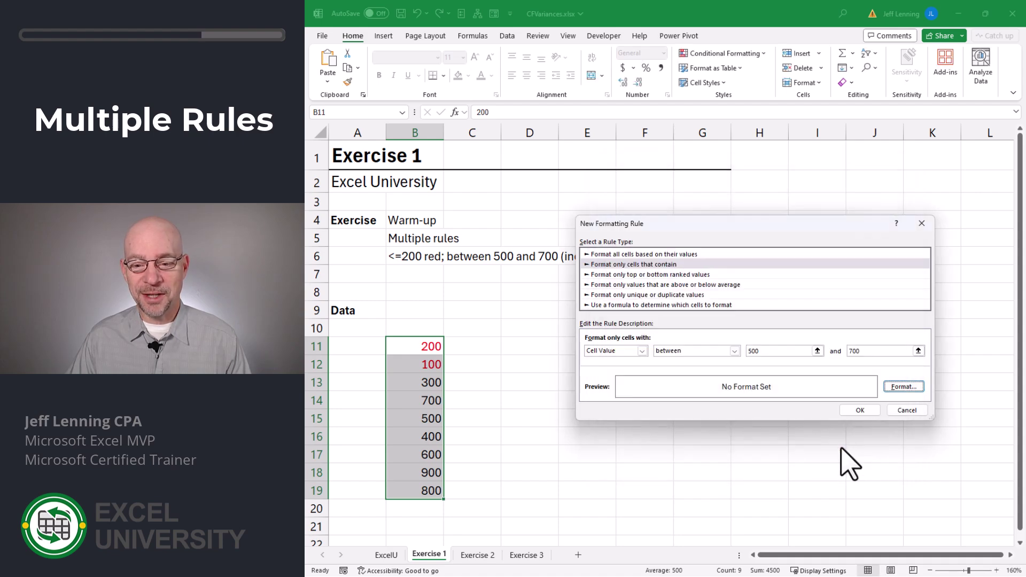
click(877, 412)
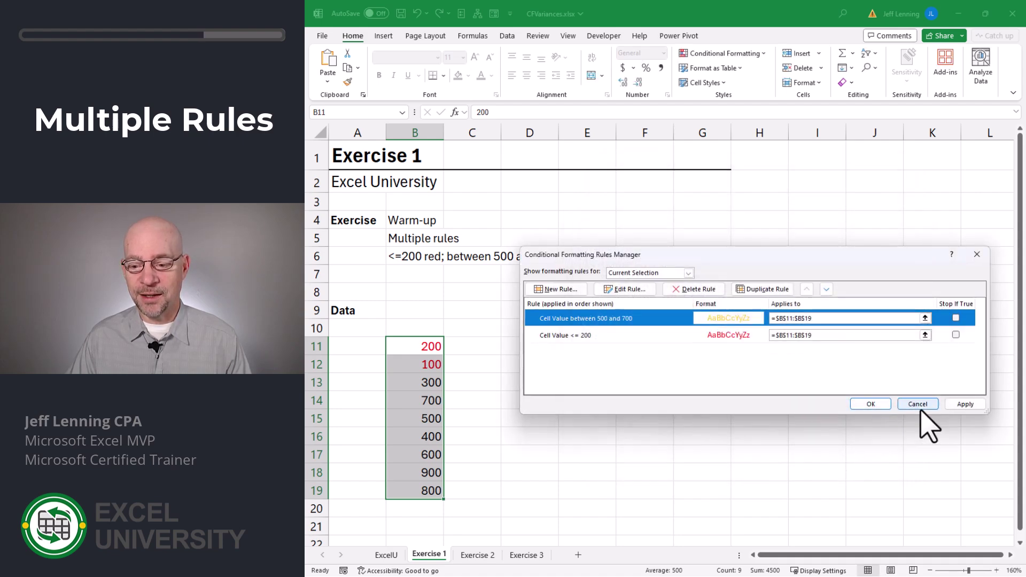
click(961, 408)
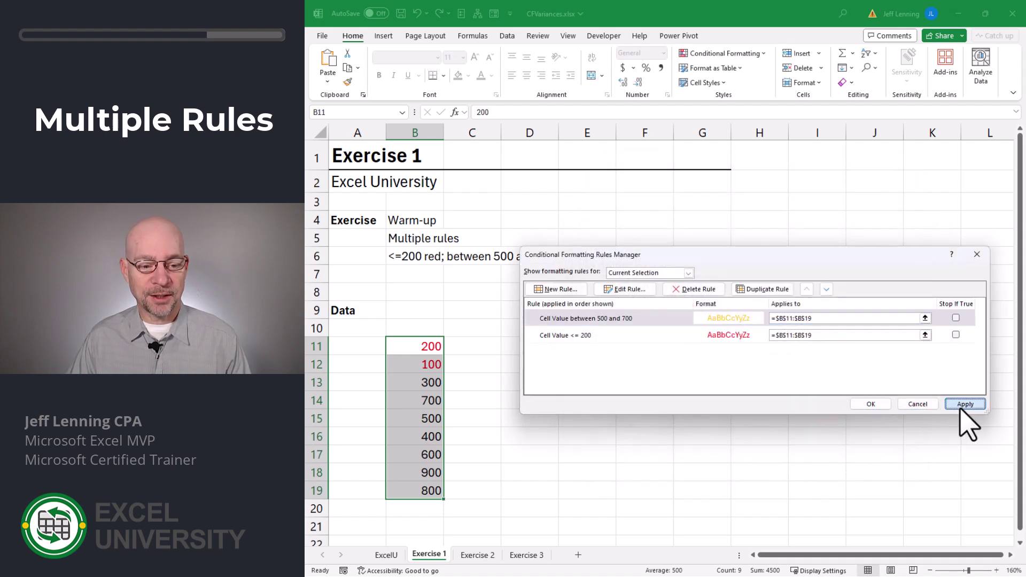
Step: Start a new cell-value rule for values greater than or equal to 800
click(578, 293)
click(622, 267)
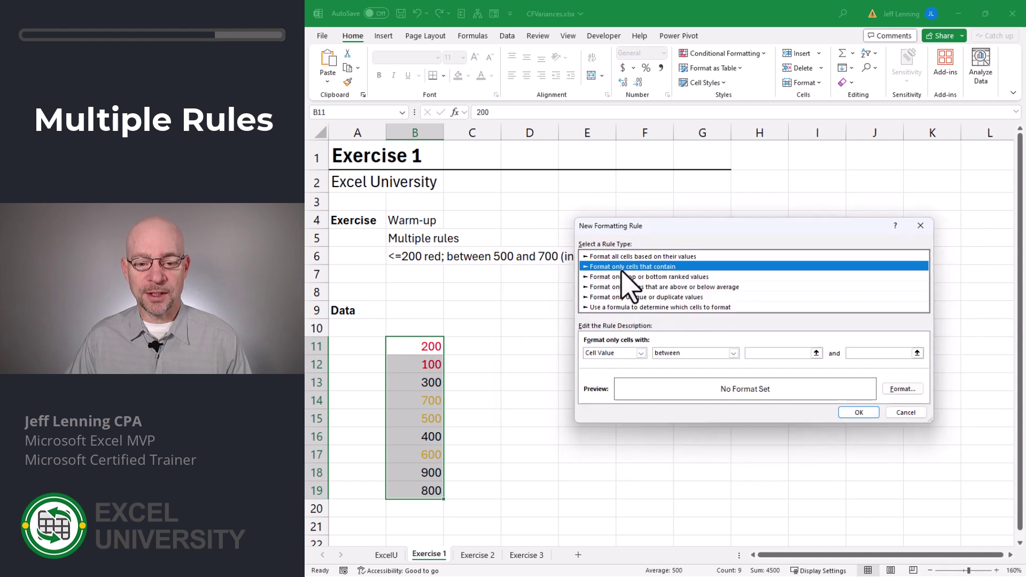
click(684, 355)
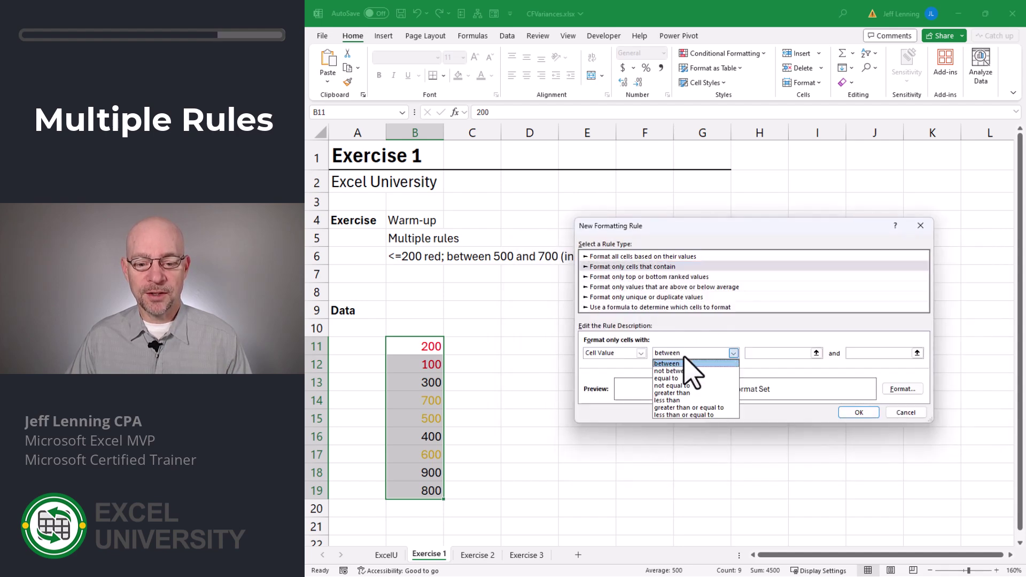
click(695, 408)
click(772, 353)
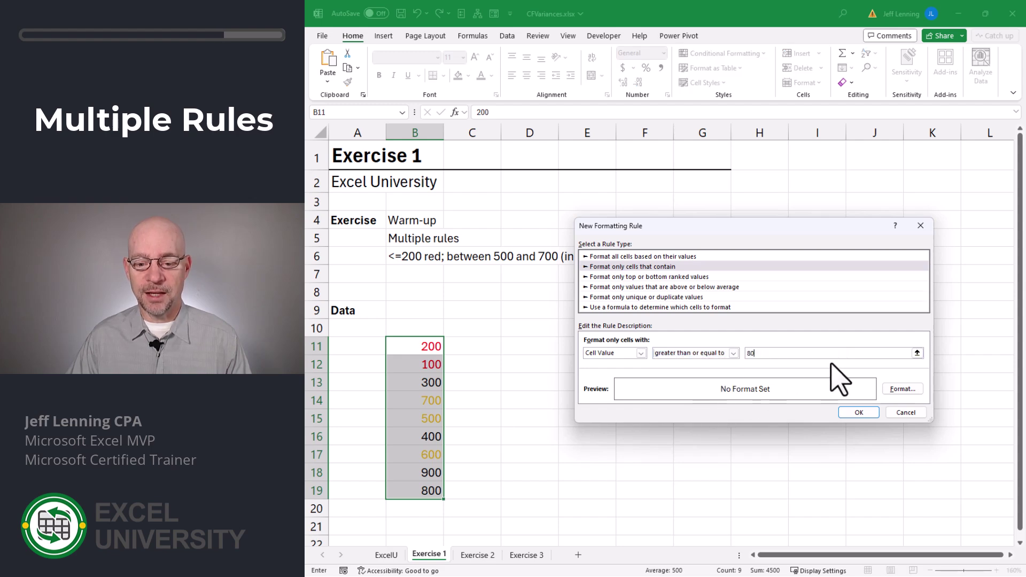
Step: Give the >=800 rule a green font, apply it, and close the Rules Manager
click(902, 388)
click(830, 289)
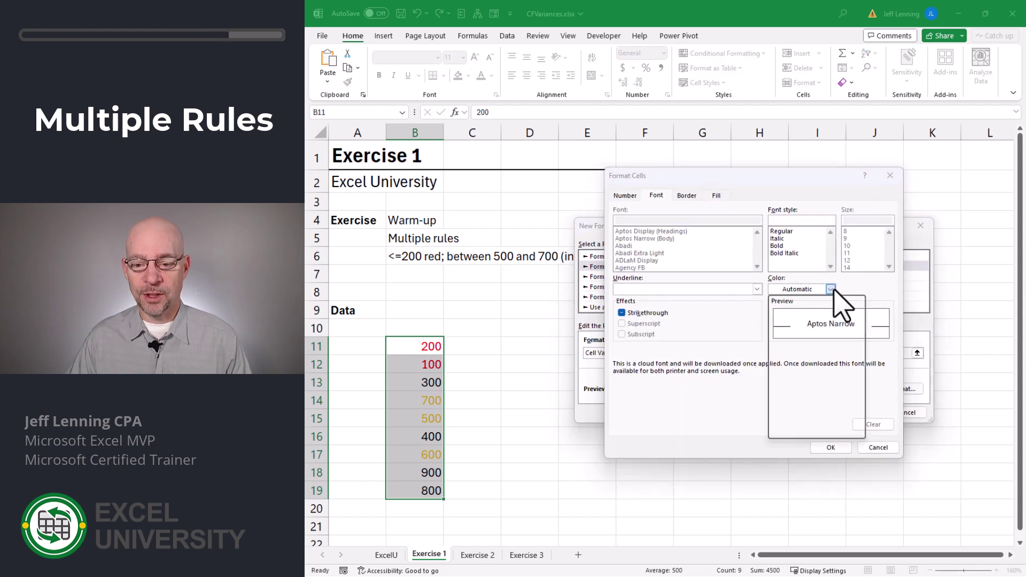
click(821, 411)
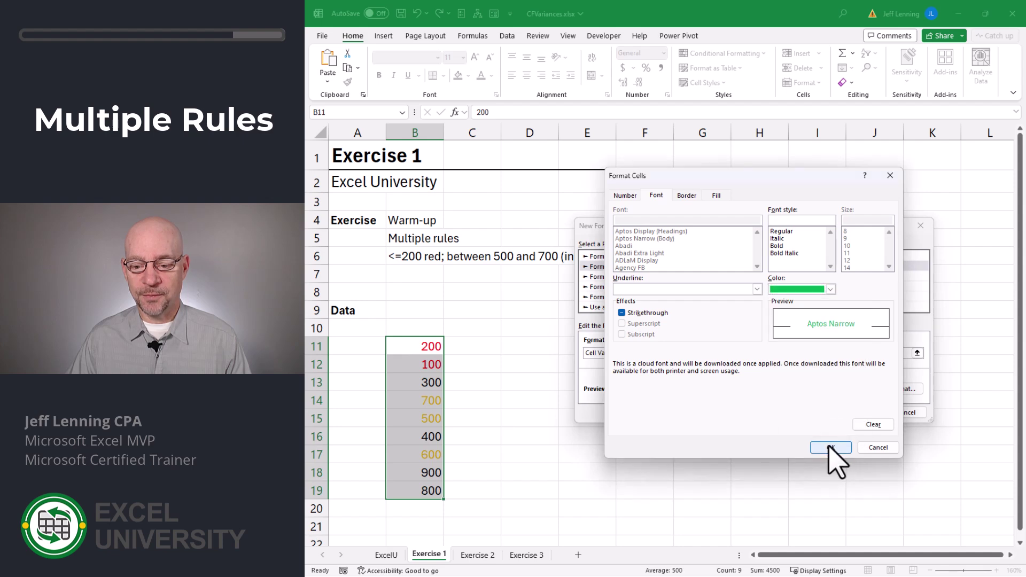
click(831, 447)
click(859, 412)
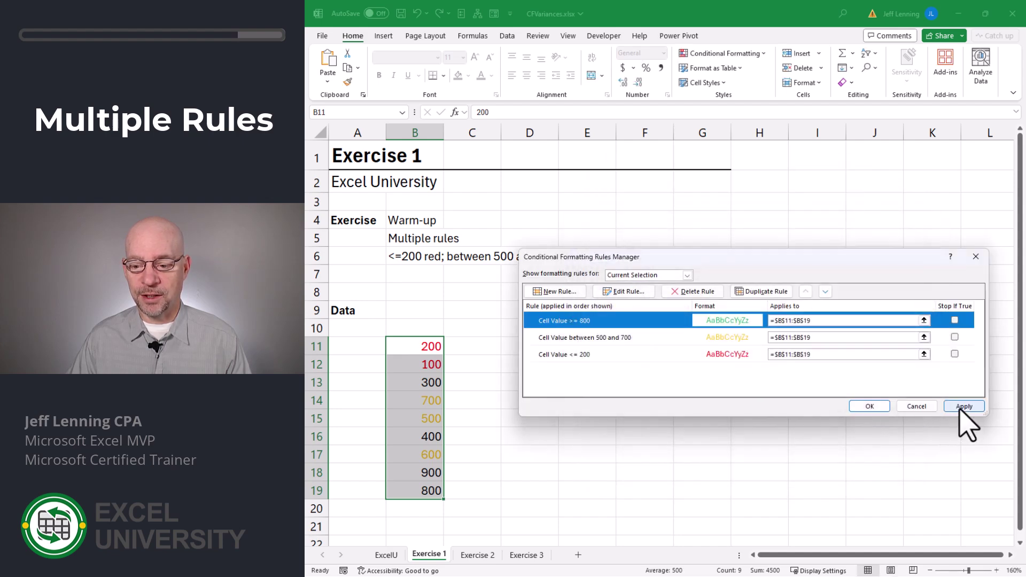
click(963, 407)
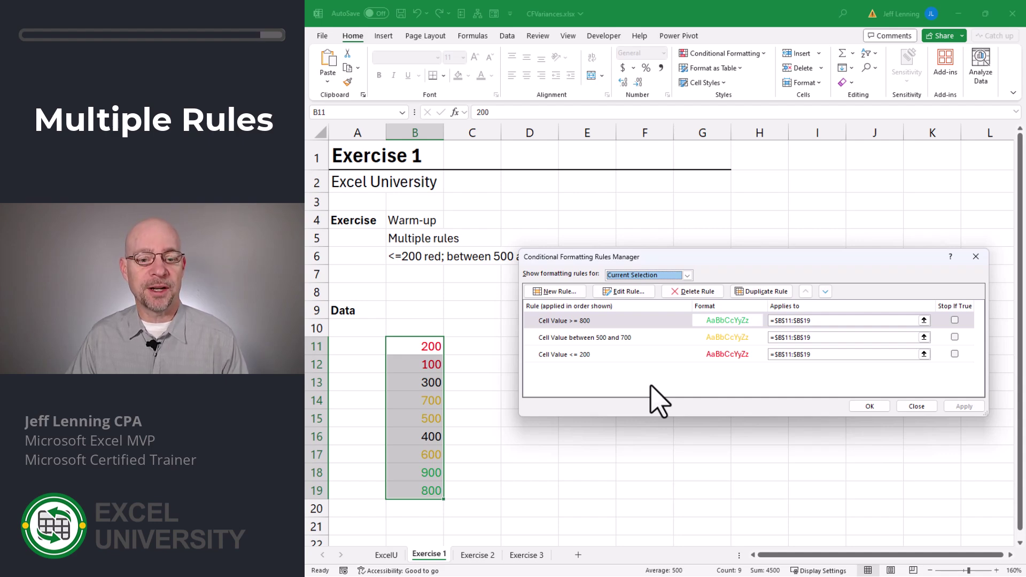
click(870, 407)
click(496, 347)
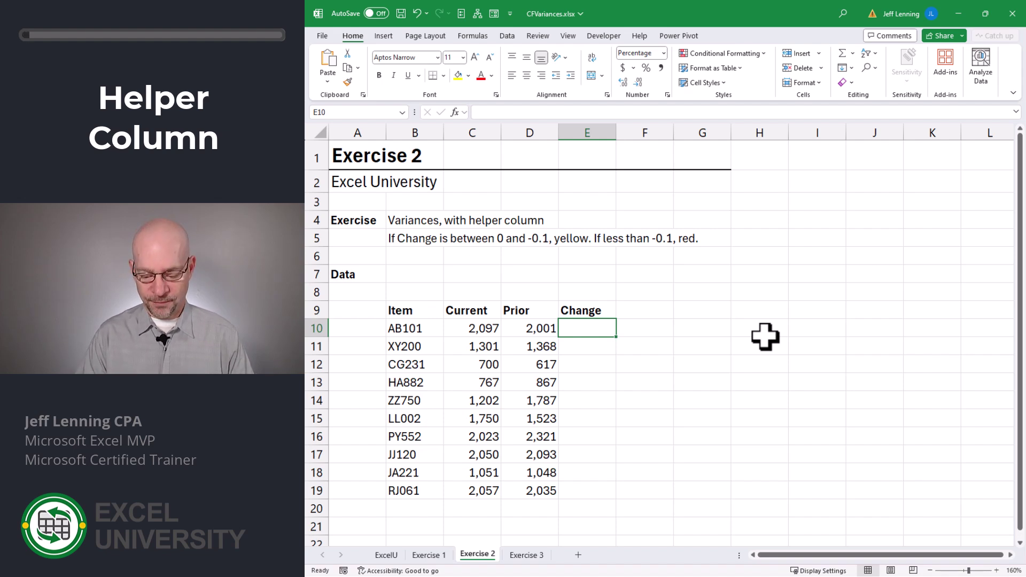
Step: Enter =(C10-D10)/D10 in E10 for a 4.8% change and fill it down to E19
text(=()
key(Left)
key(Left)
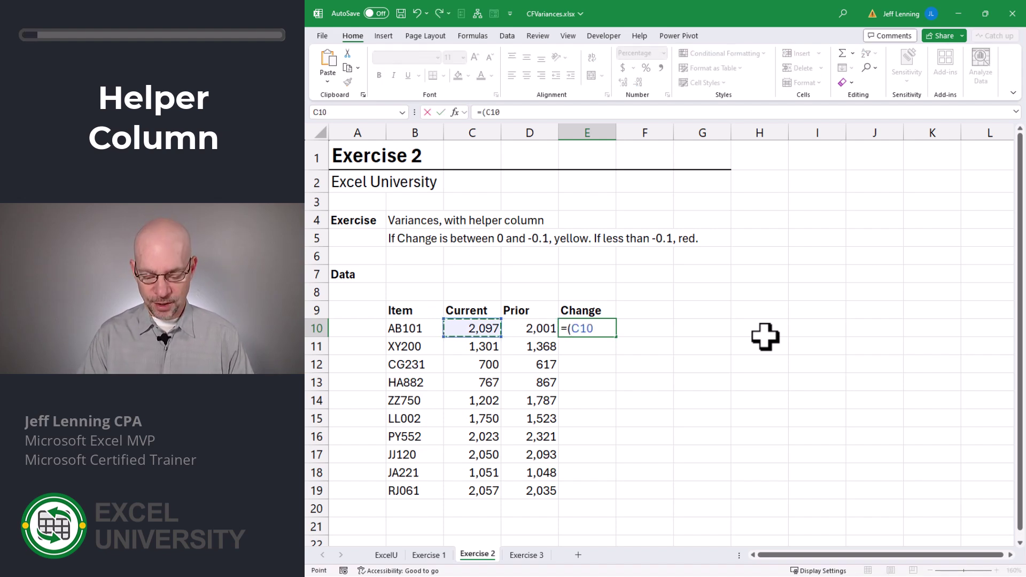
text(-)
key(Left)
text())
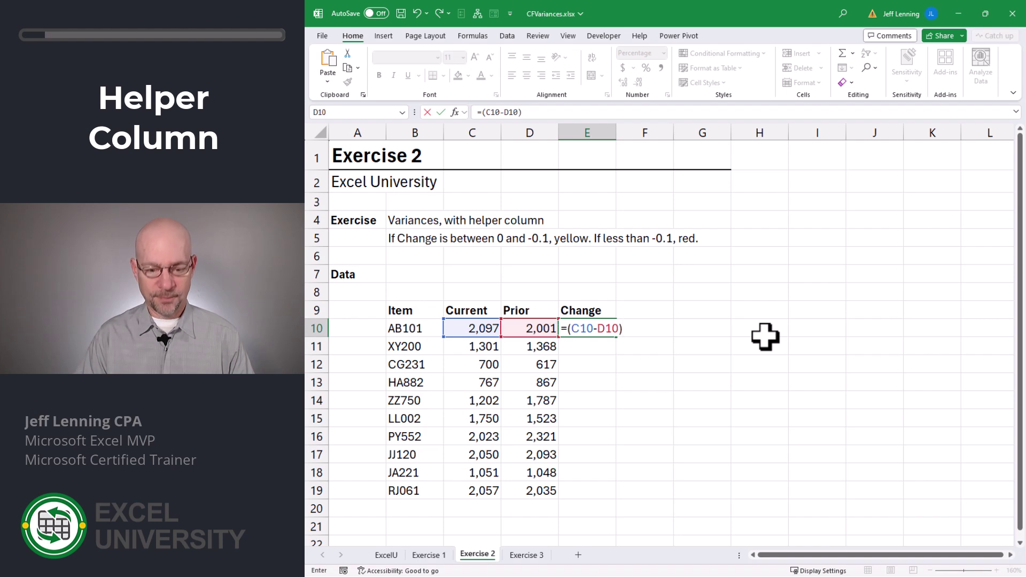
text(/)
key(Left)
key(Return)
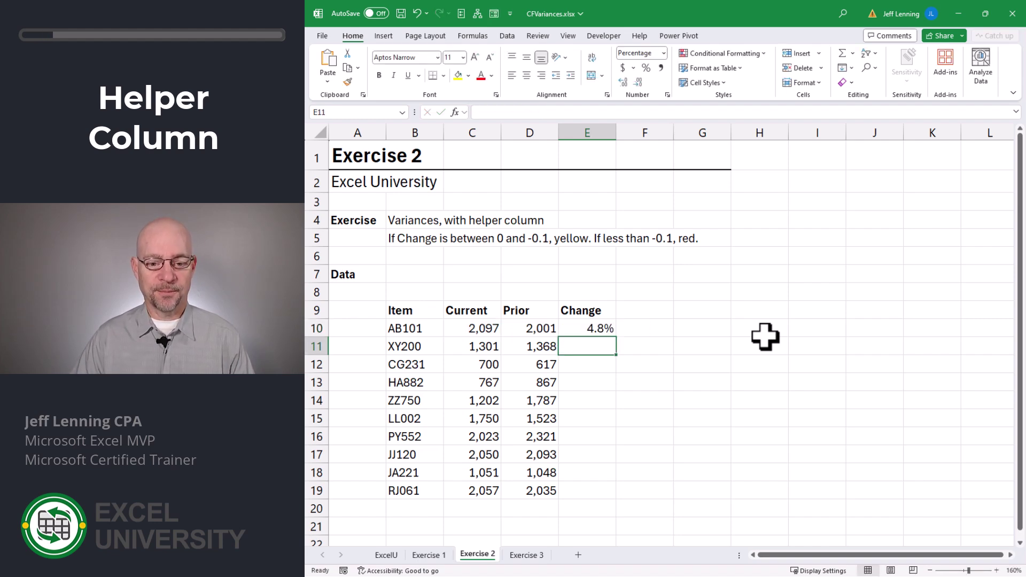
click(602, 327)
drag(619, 341, 614, 497)
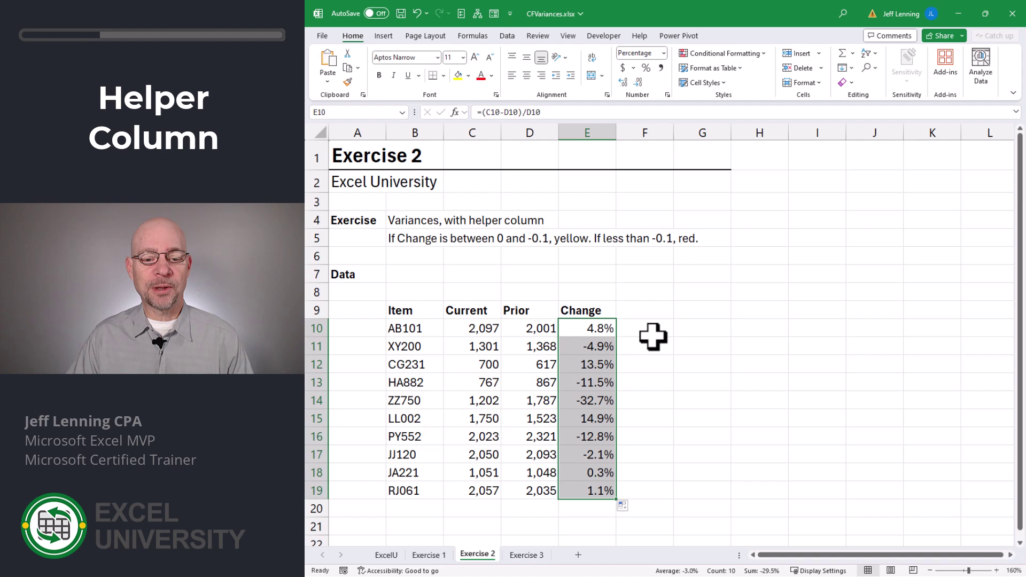
Step: In the Rules Manager, start a new rule for Change values between 0 and -0.1
click(721, 53)
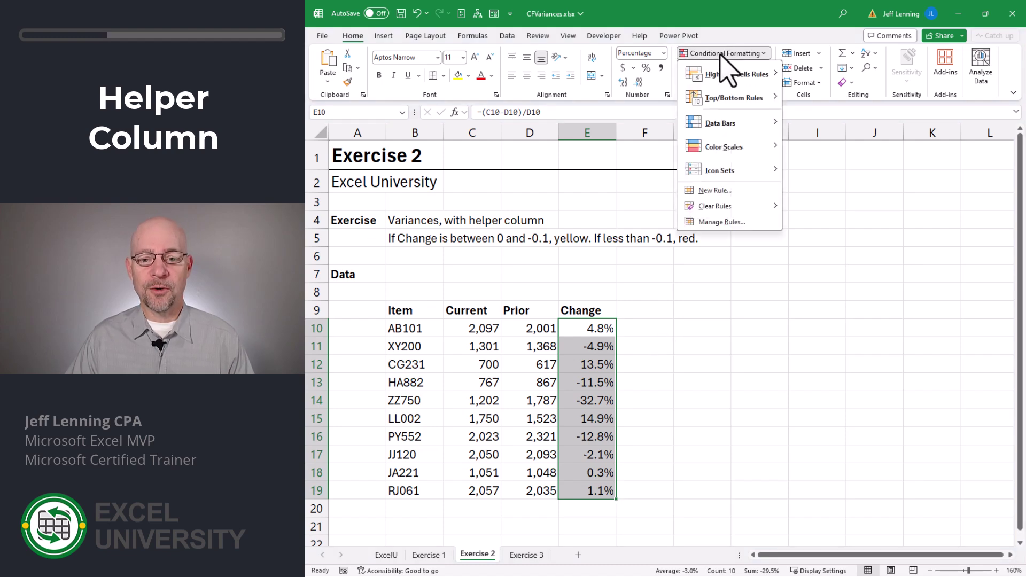
click(730, 222)
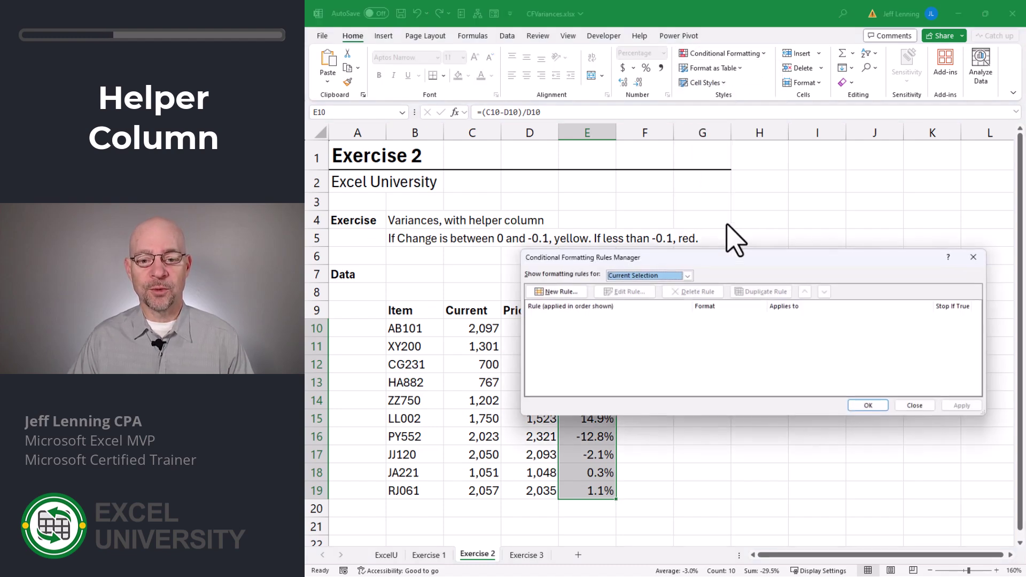
click(553, 292)
click(623, 267)
click(733, 353)
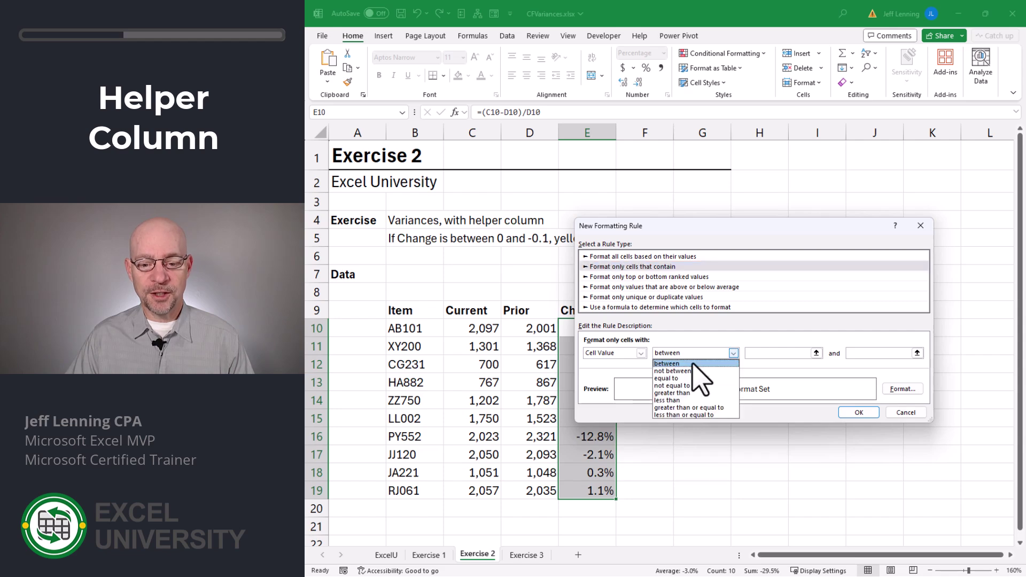
click(731, 365)
click(761, 352)
text(0)
key(Tab)
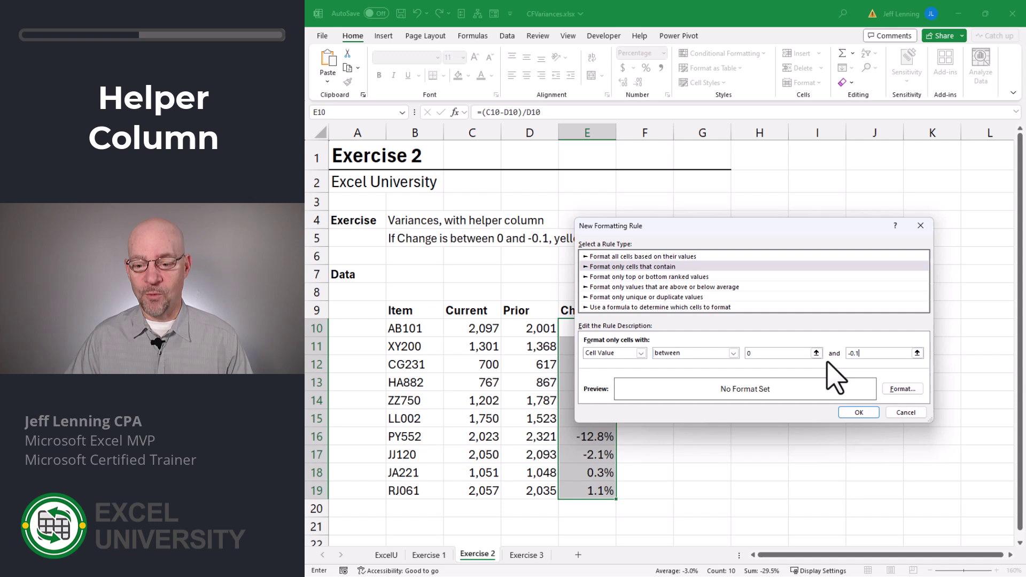
Step: Give the 0 to -0.1 rule a yellow font and apply it
click(902, 389)
click(830, 289)
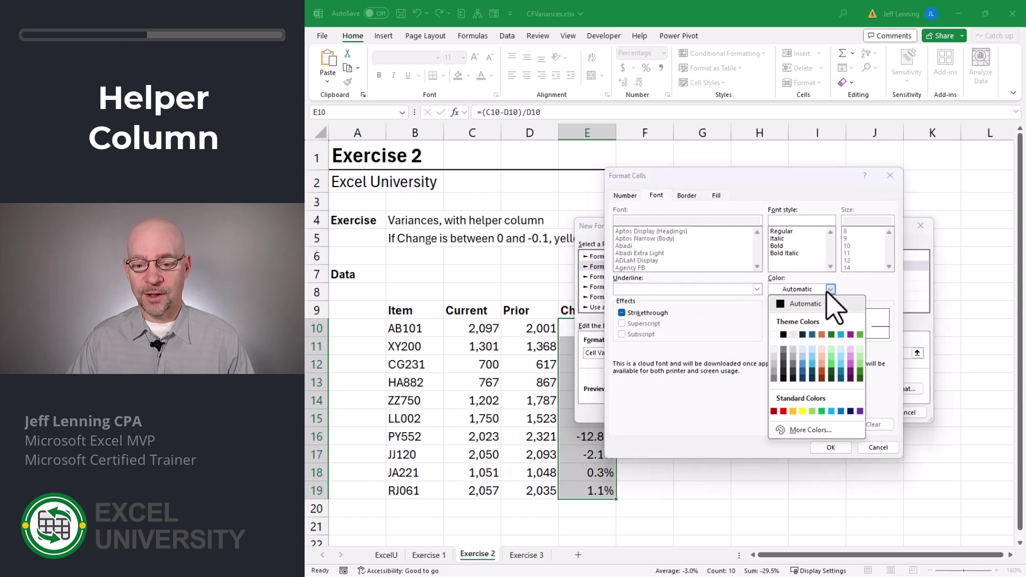
click(803, 411)
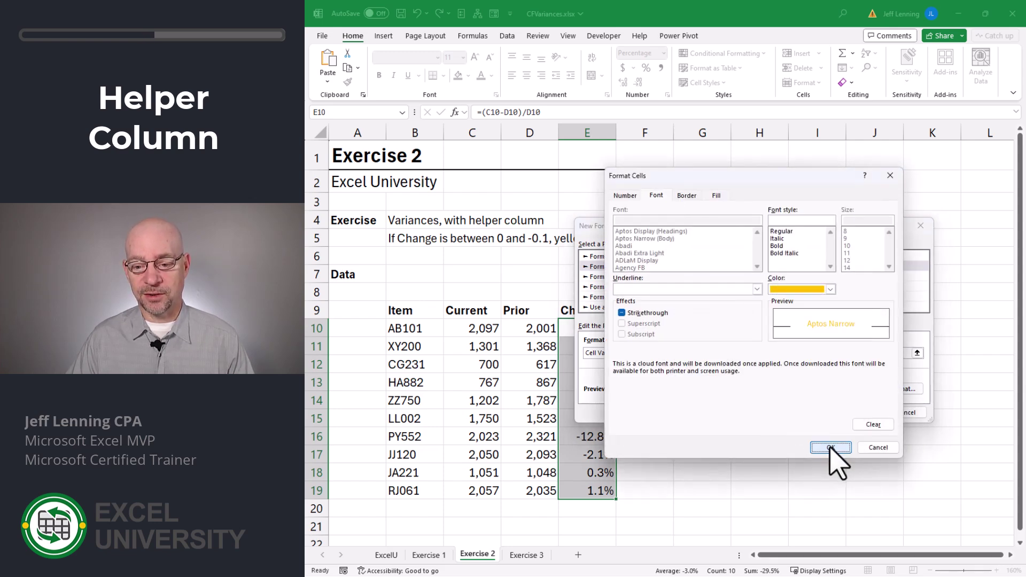
click(831, 448)
click(867, 412)
click(965, 406)
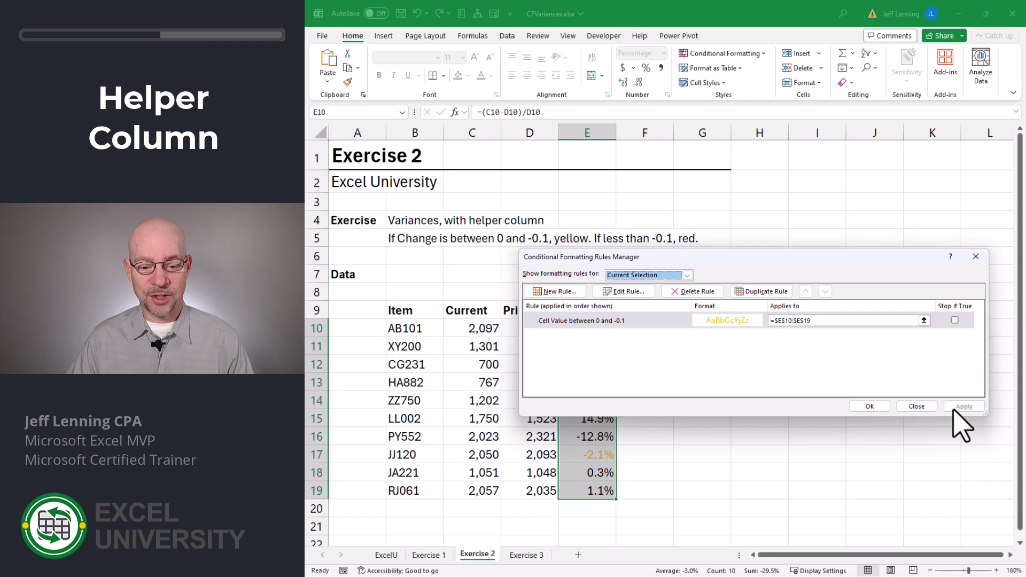
Step: Start another rule for Change values less than -0.1
click(566, 293)
click(698, 354)
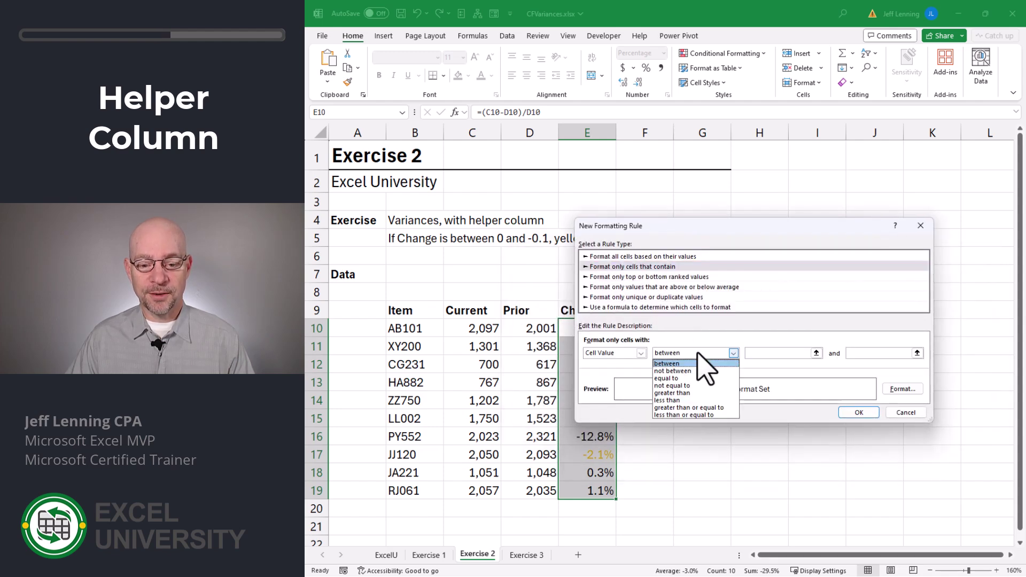
click(697, 400)
click(812, 354)
text(-)
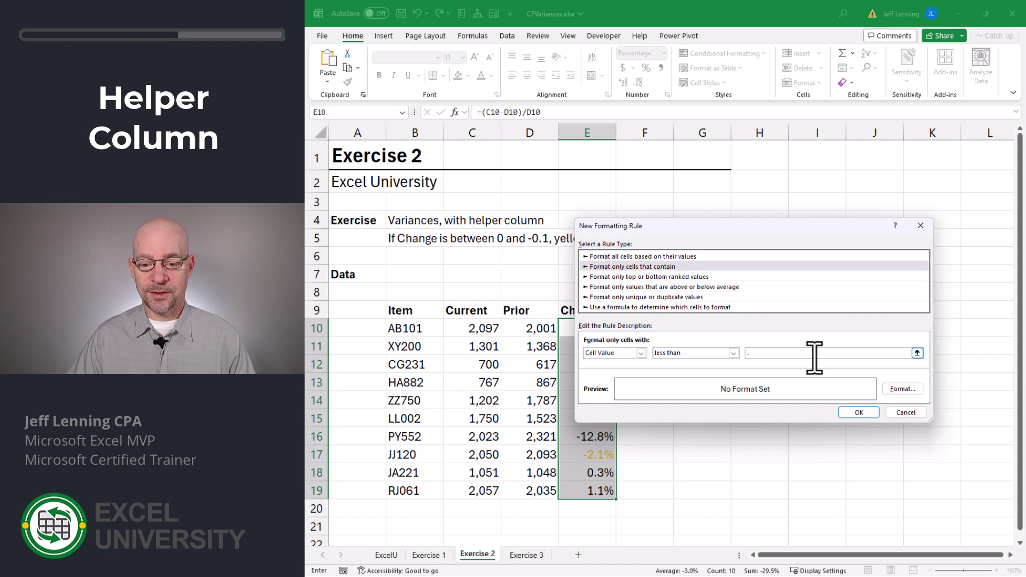
text(0.1)
Step: Give the less-than -0.1 rule a red font, apply both rules, and close the manager
click(903, 389)
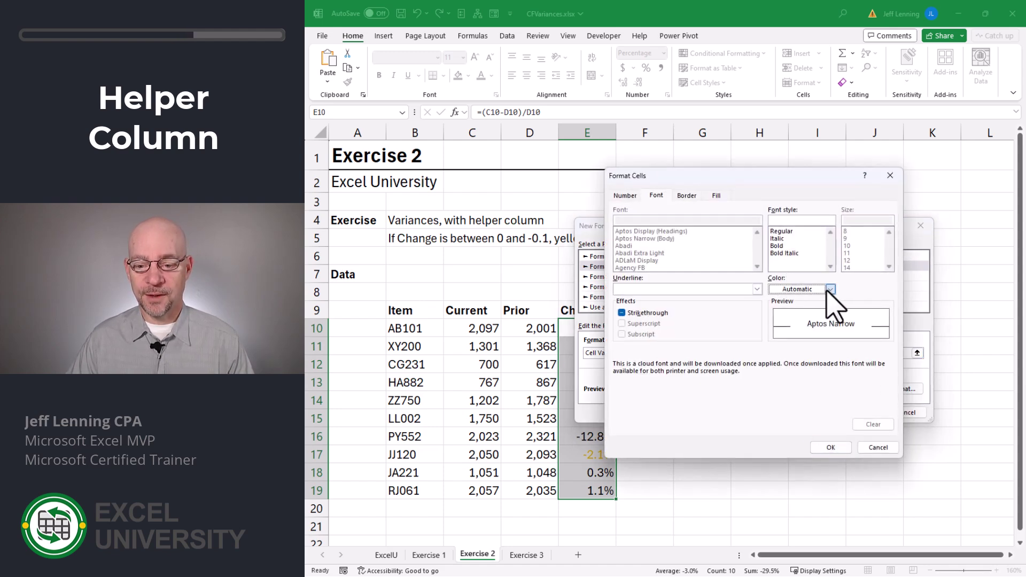
click(830, 289)
click(783, 411)
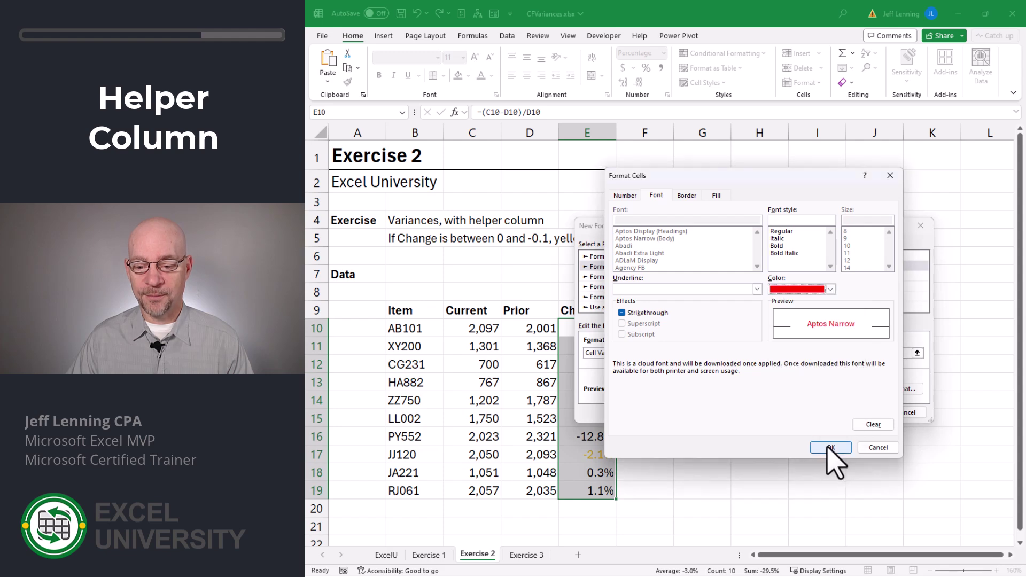
click(831, 448)
click(859, 413)
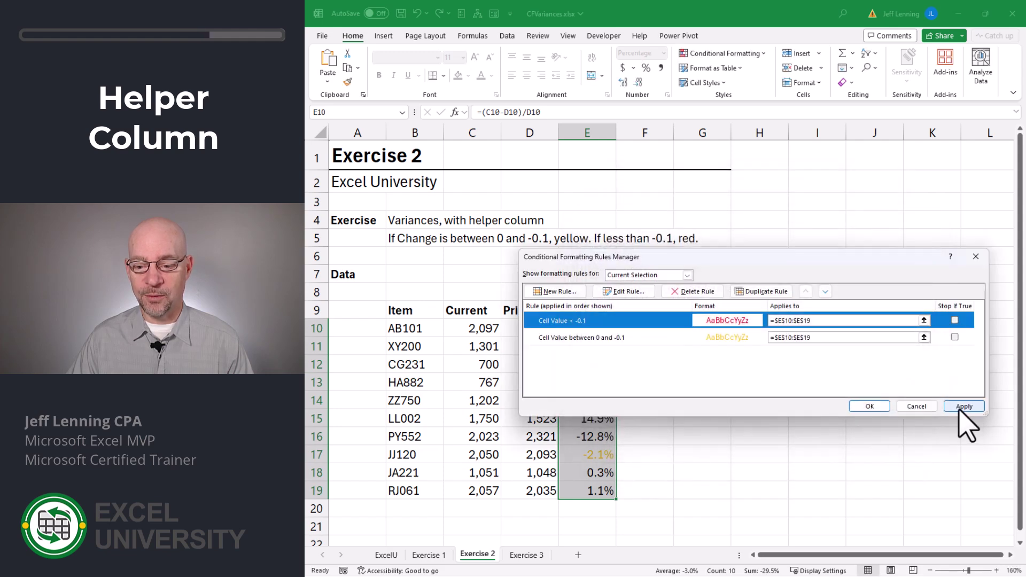
click(962, 407)
click(870, 407)
click(739, 398)
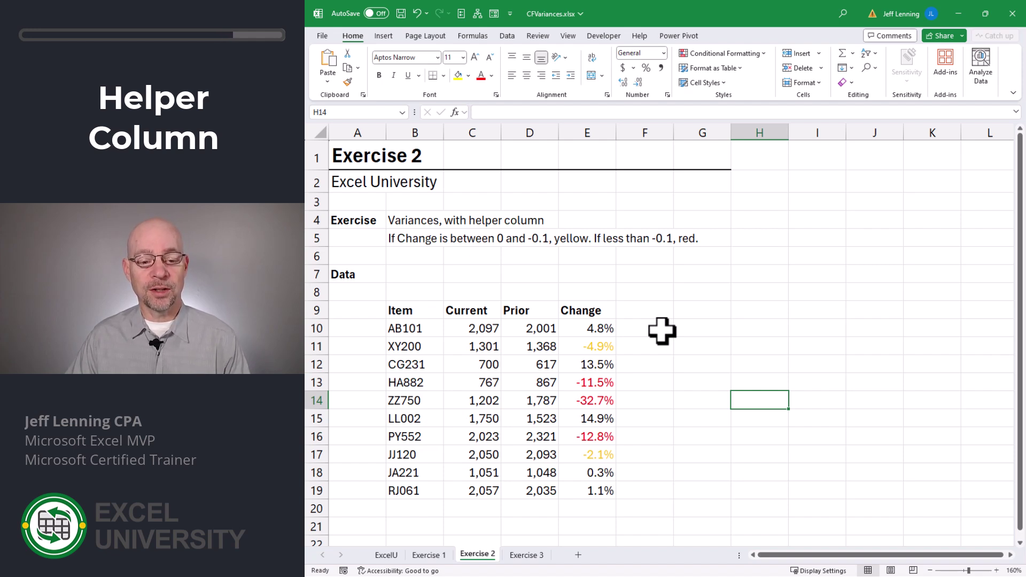
Step: Select the Change column E9:E19, then the Item, Current and Prior values B10:D19
drag(588, 310, 593, 491)
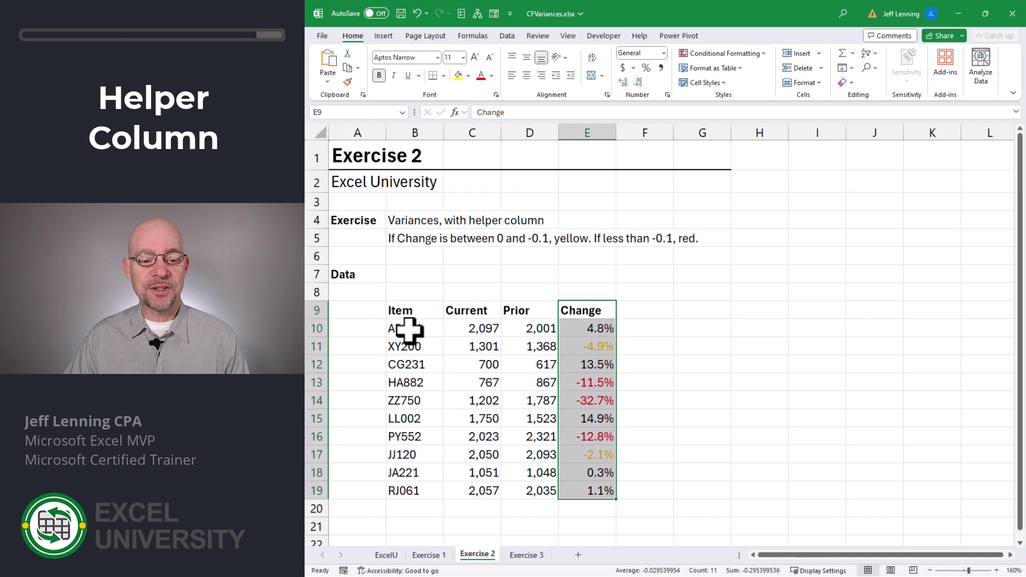
drag(410, 330, 541, 491)
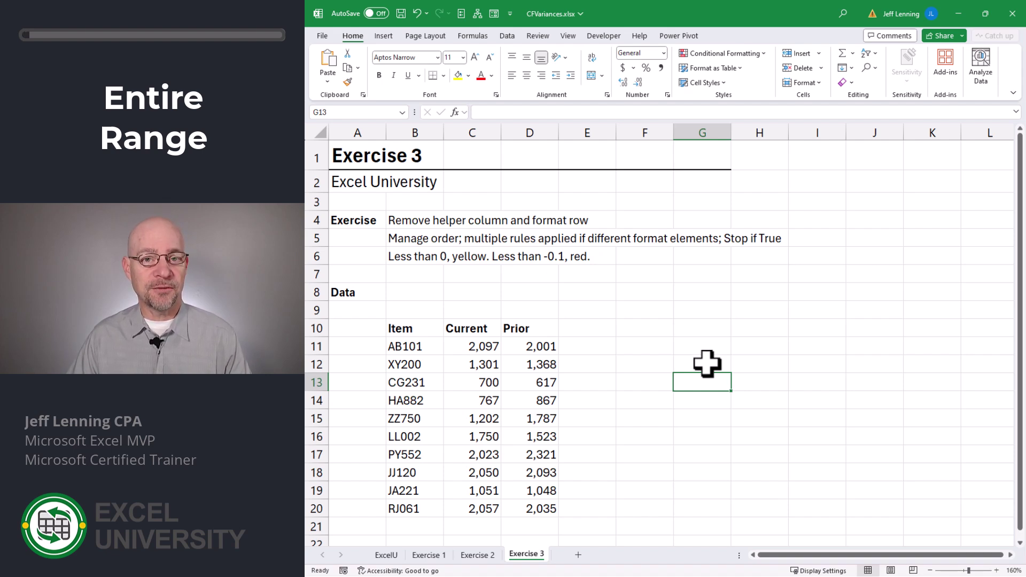
Step: Enter the change formula =(C11-D11)/D11 in E11 and copy it down the column
key(Left)
key(Left)
key(Up)
key(Up)
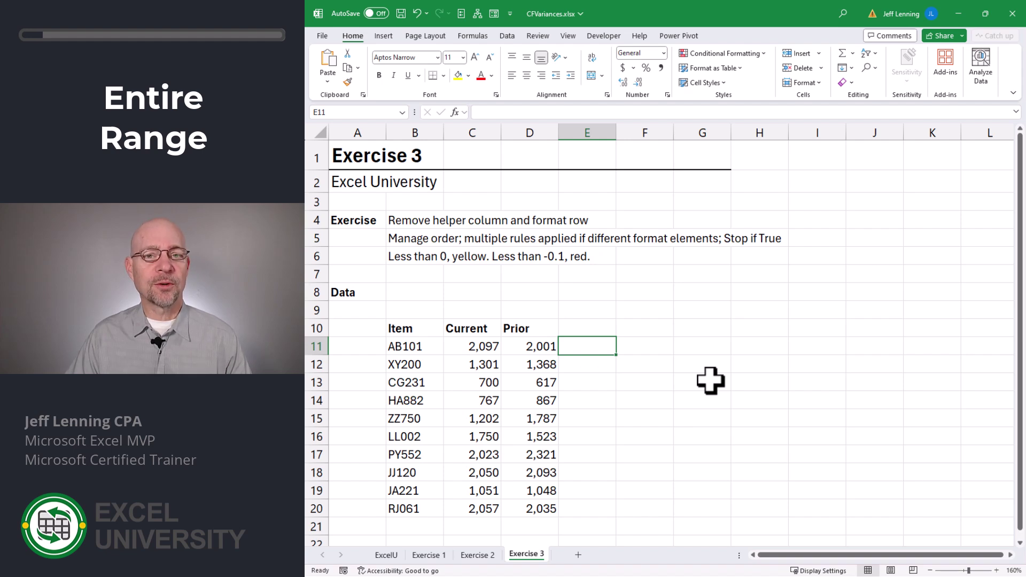
text(=()
key(Left)
key(Left)
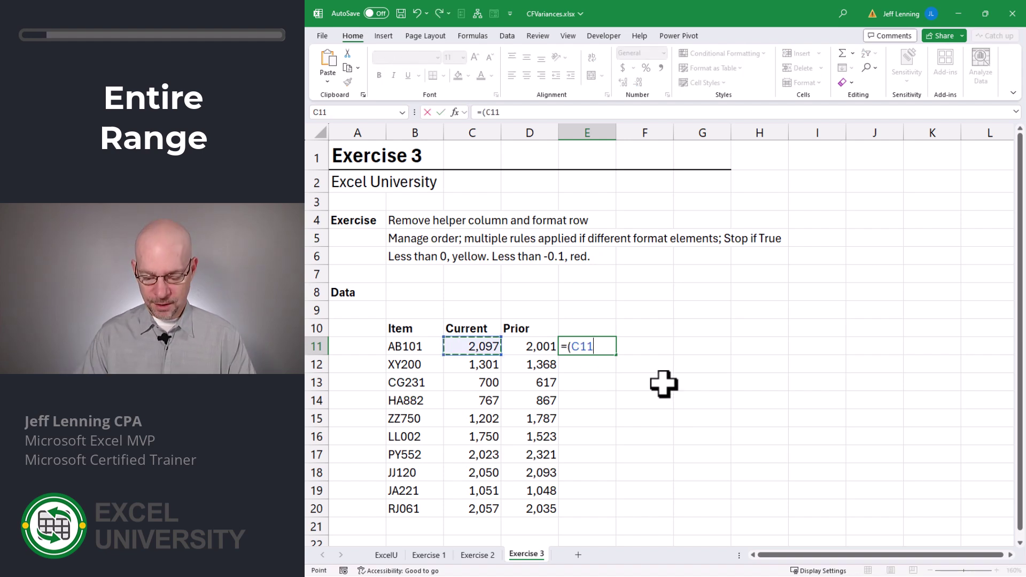
text(-)
key(Left)
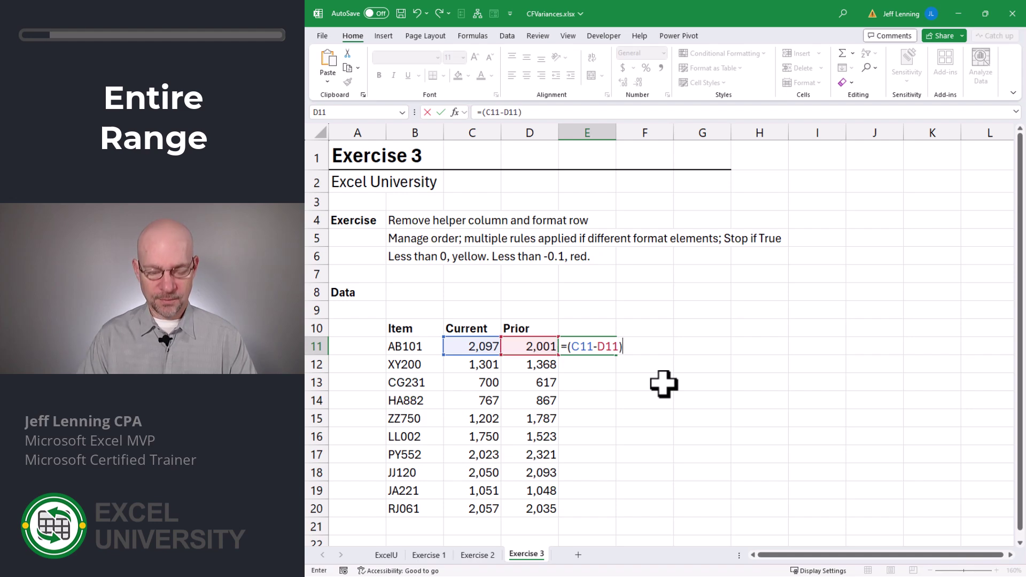
text()/)
key(Left)
key(ctrl+Return)
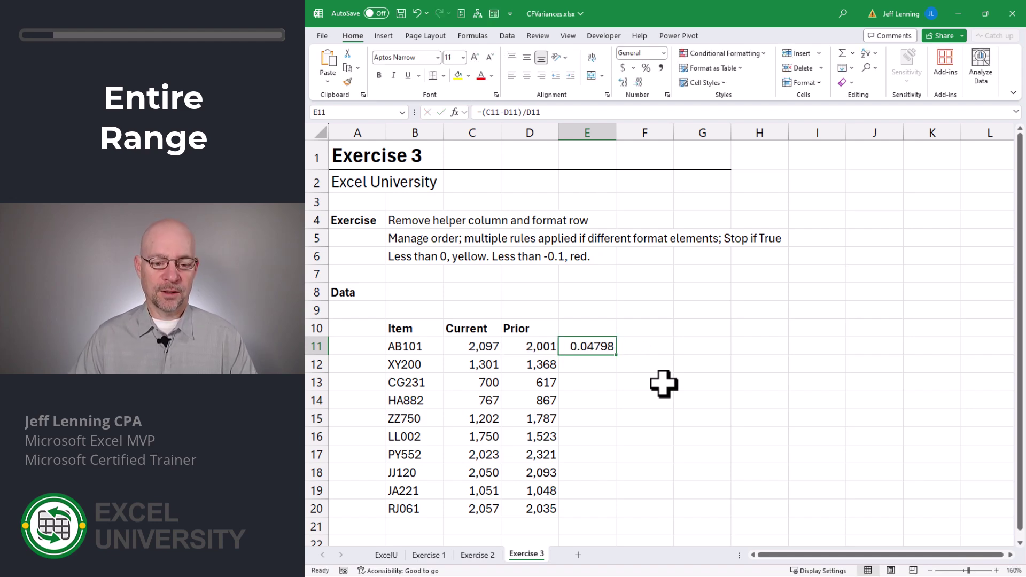
drag(616, 355, 682, 517)
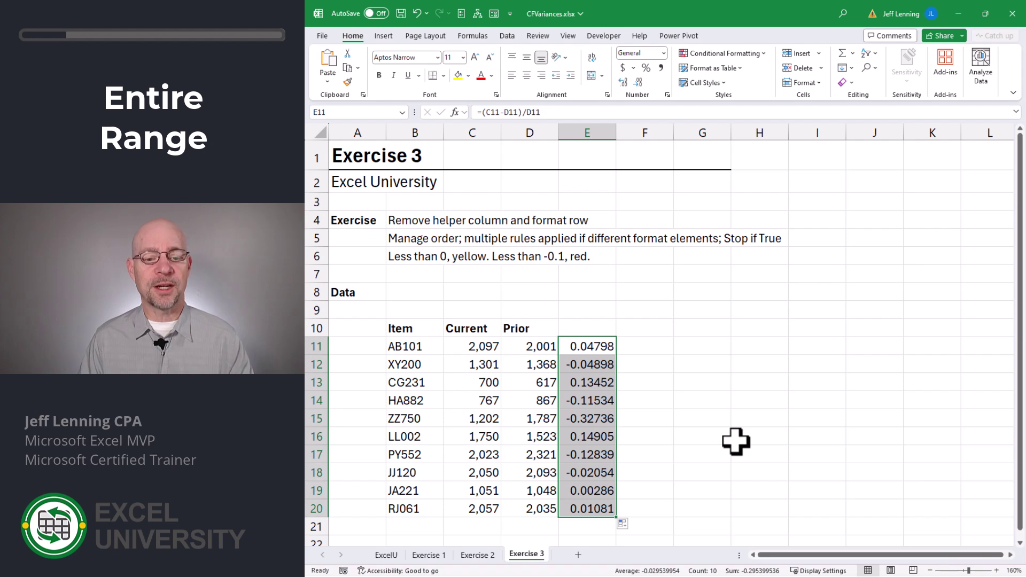
Step: Turn E11 into the test =((C11-D11)/D11)<-0.1 and fill it down to E20
double_click(568, 346)
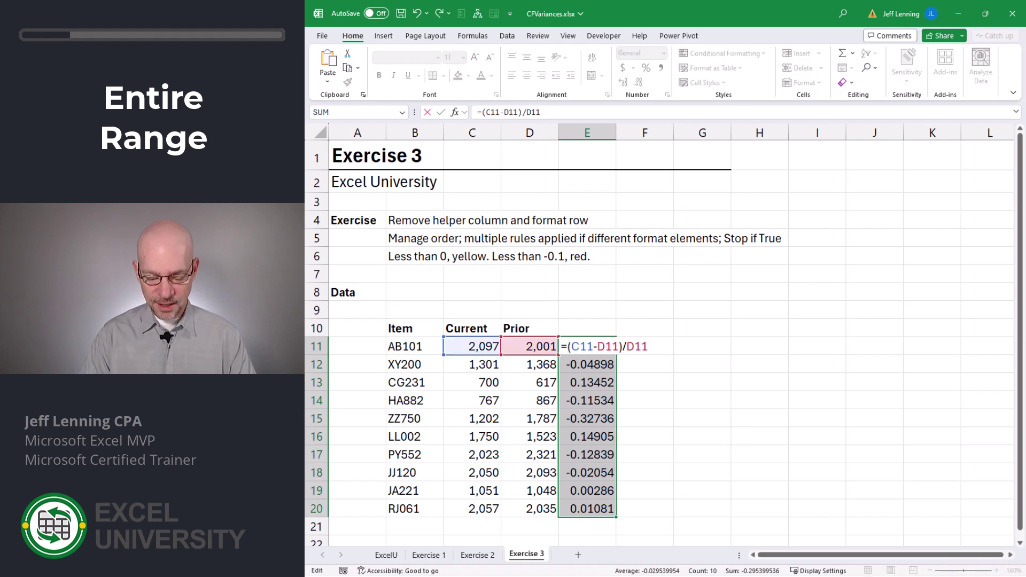
text(()
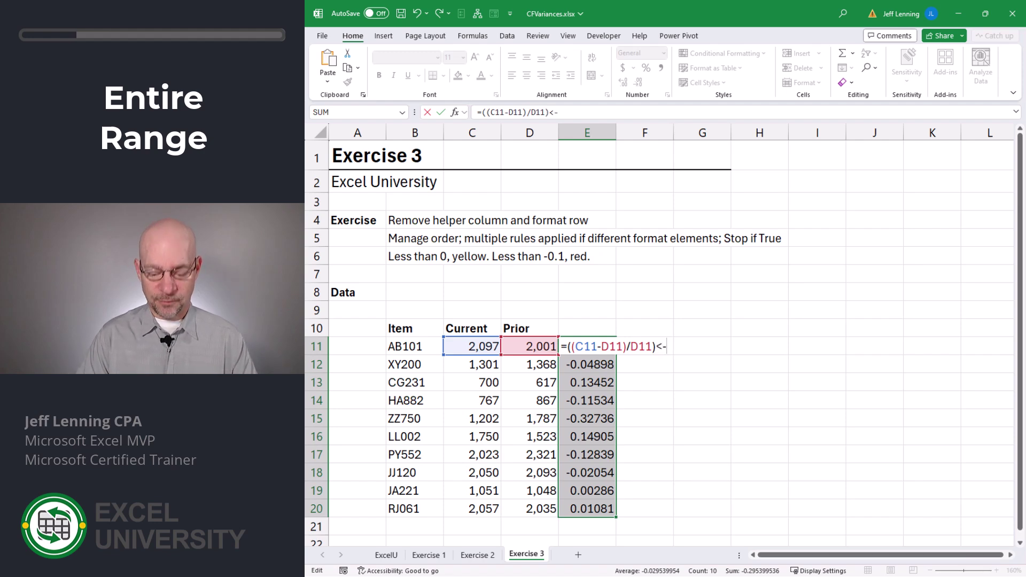
key(Return)
click(612, 345)
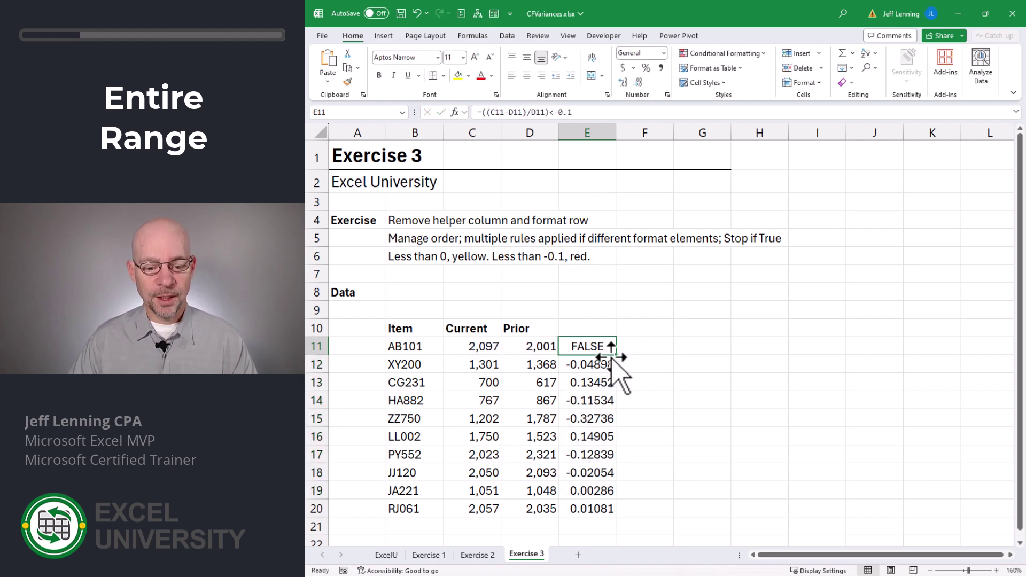
drag(616, 356, 609, 510)
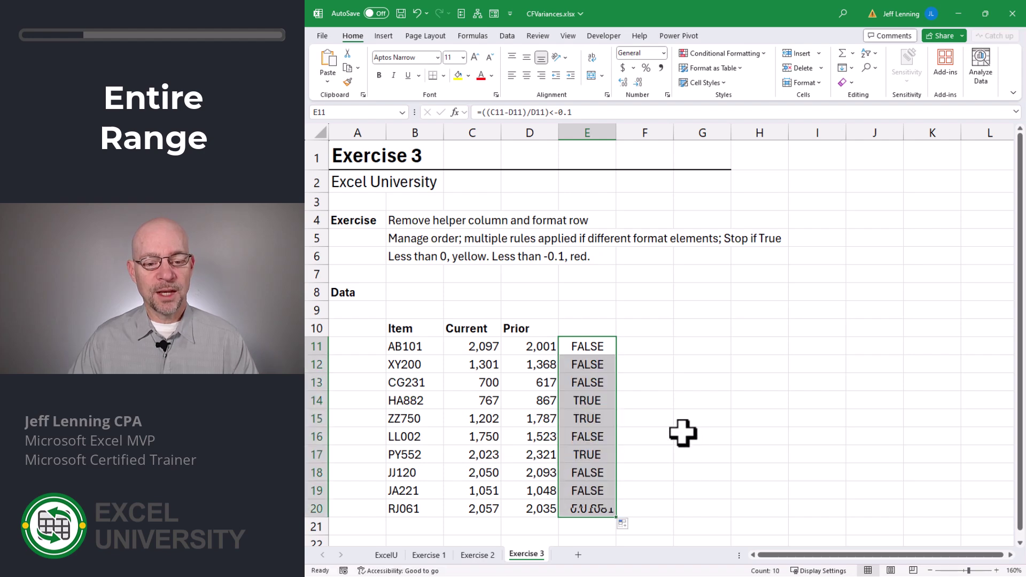
Step: Column-lock E11's references to =(($C11-$D11)/$D11)<-0.1 and copy the formula text
double_click(600, 348)
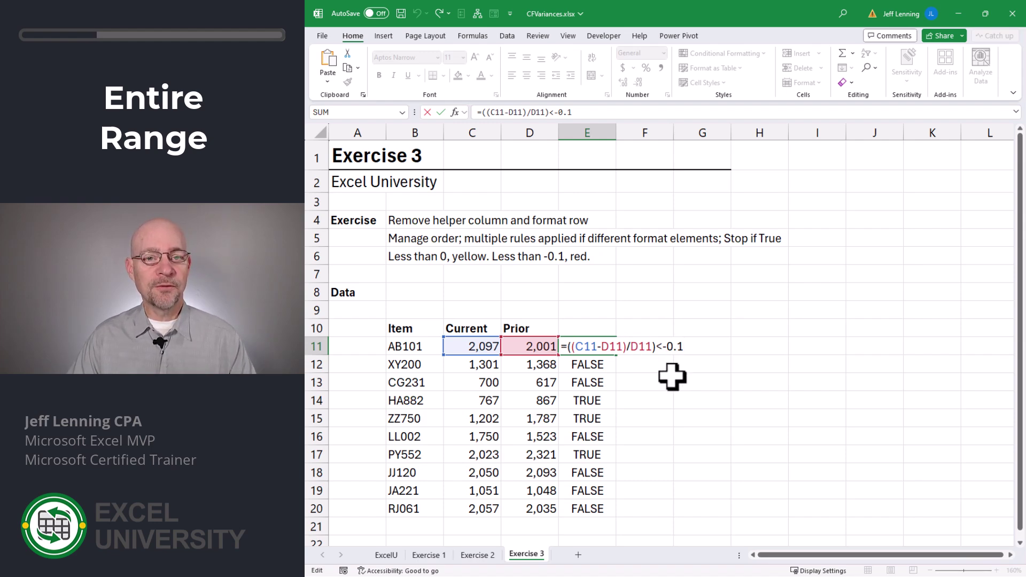
click(581, 346)
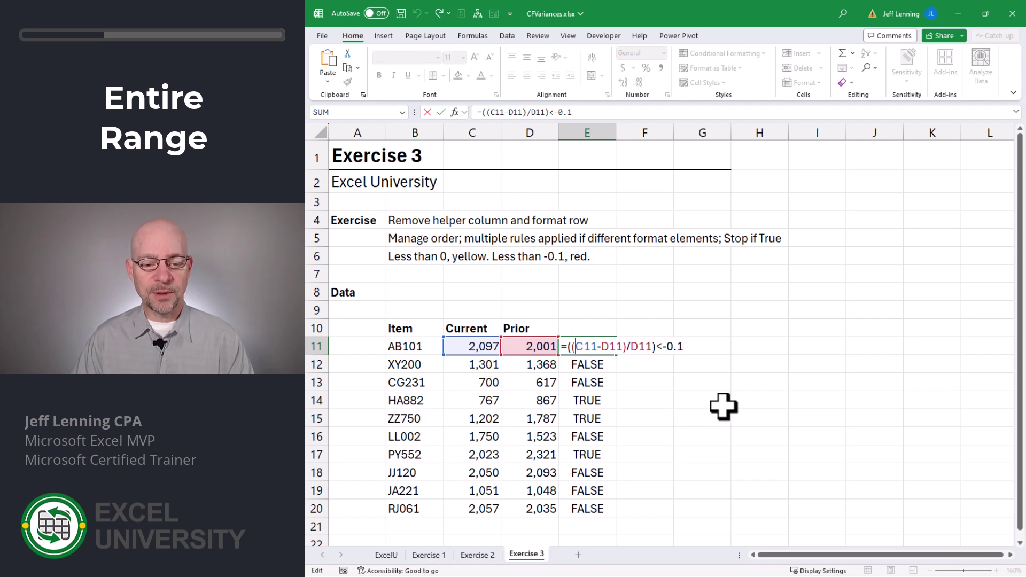
text($)
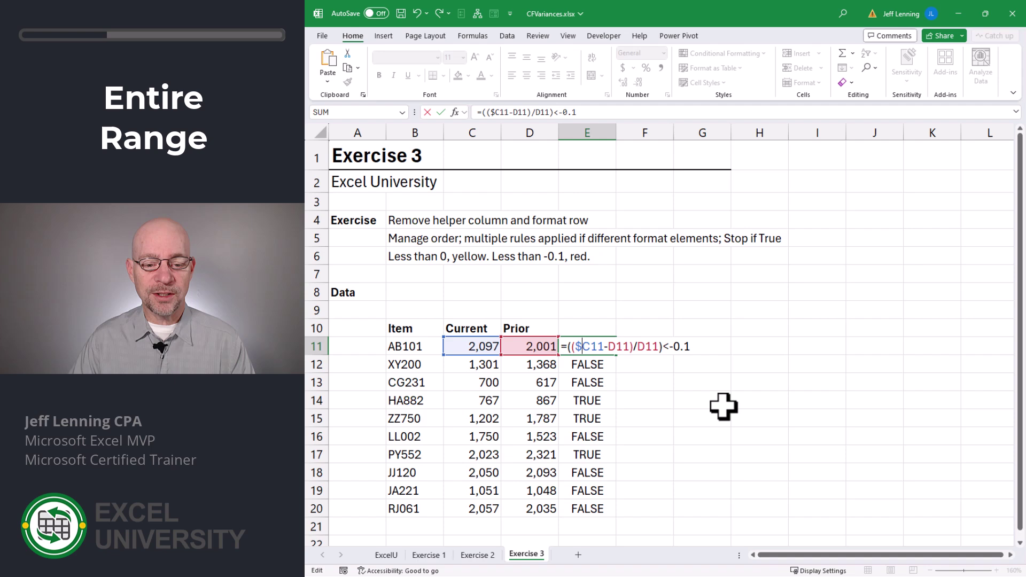
key(Right)
key(Right)
key(Right)
key(Right)
text($)
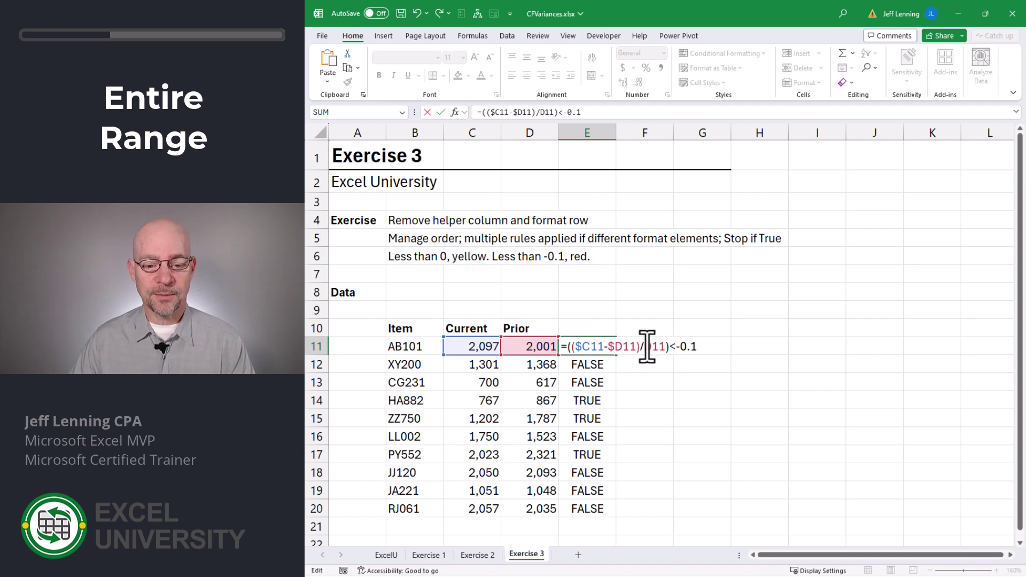
key(End)
key(shift+Home)
key(ctrl+c)
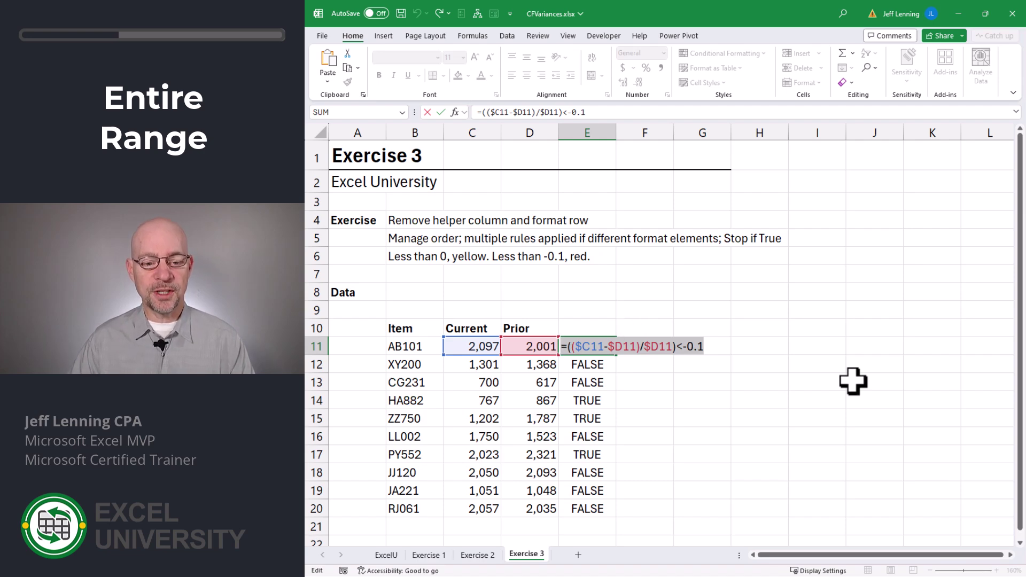
key(Escape)
Step: Select B11:D20 and create a formula rule using the pasted =(($C11-$D11)/$D11)<-0.1
drag(420, 344, 525, 504)
click(722, 54)
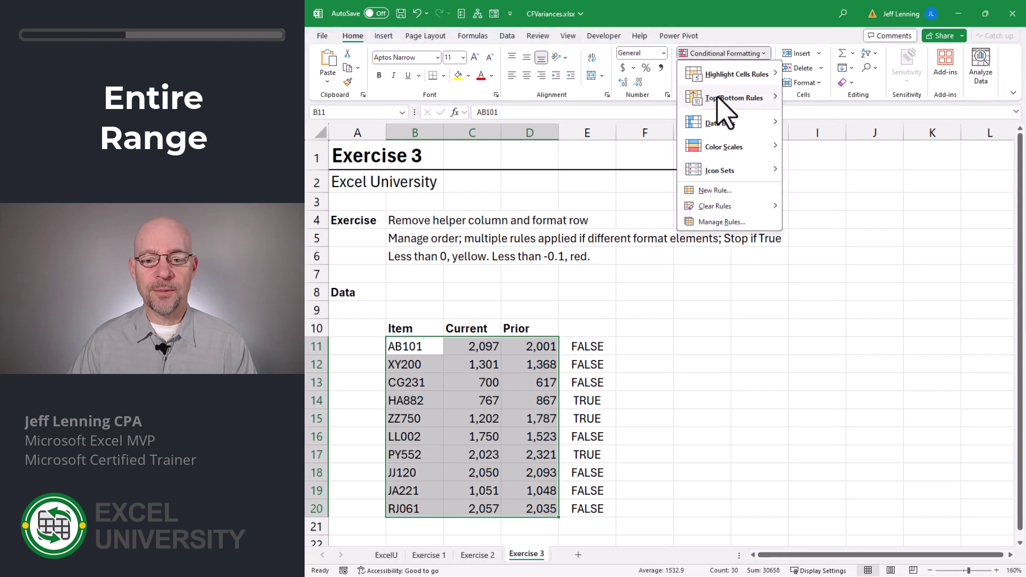
click(720, 222)
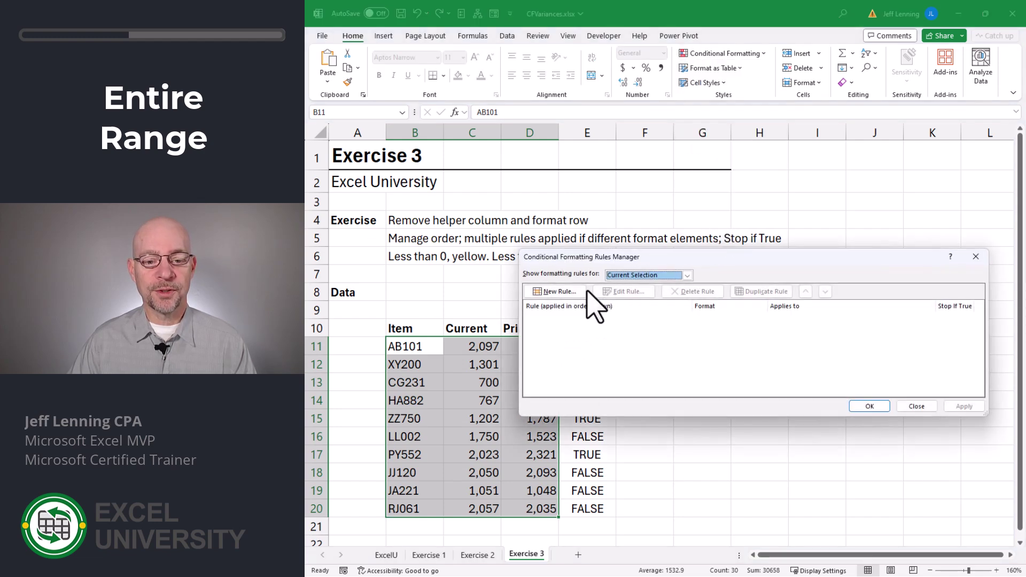
click(568, 291)
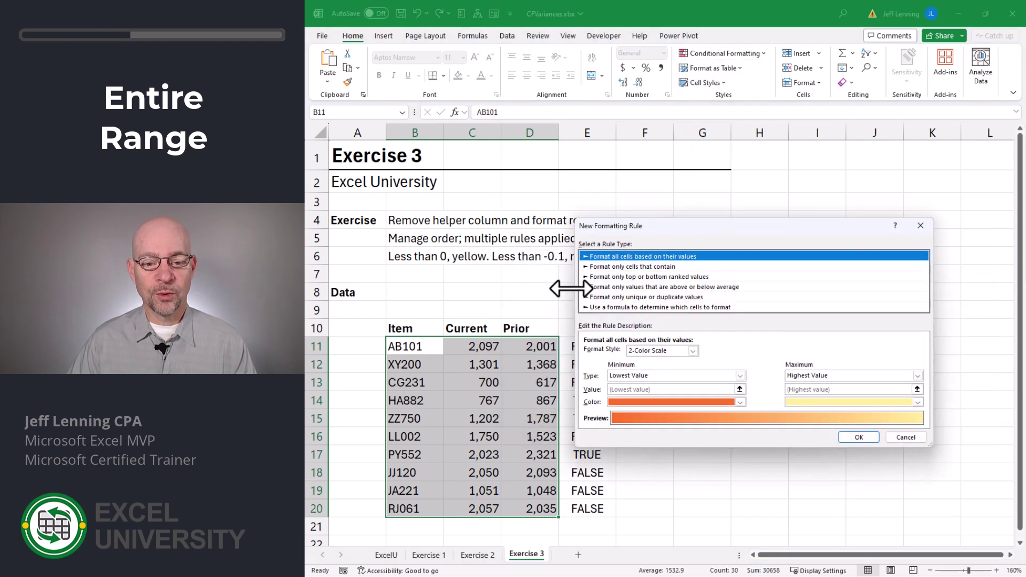
click(653, 308)
click(737, 353)
key(ctrl+v)
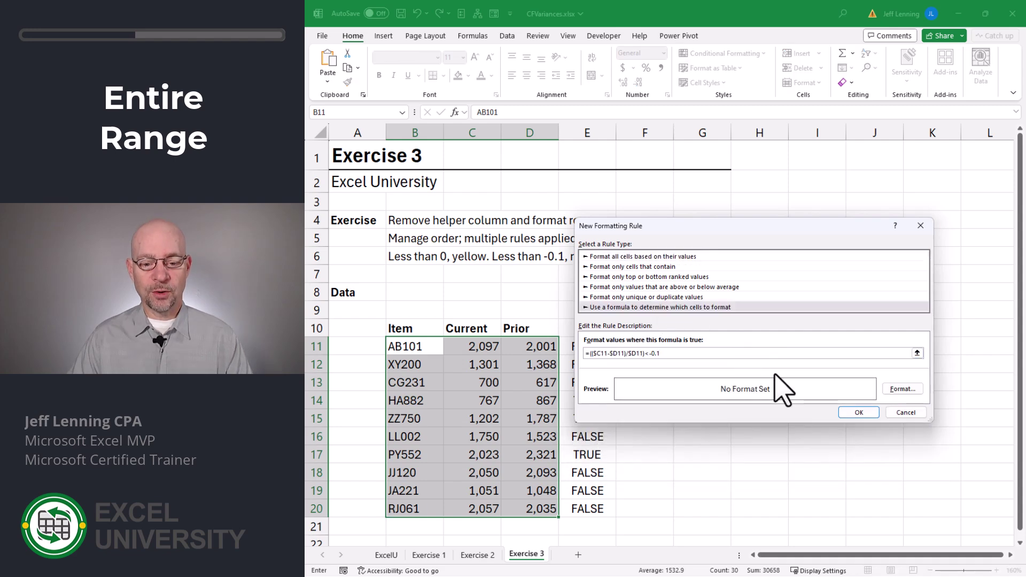
Step: Give the formula rule a red font, apply it, and close the Rules Manager
click(903, 389)
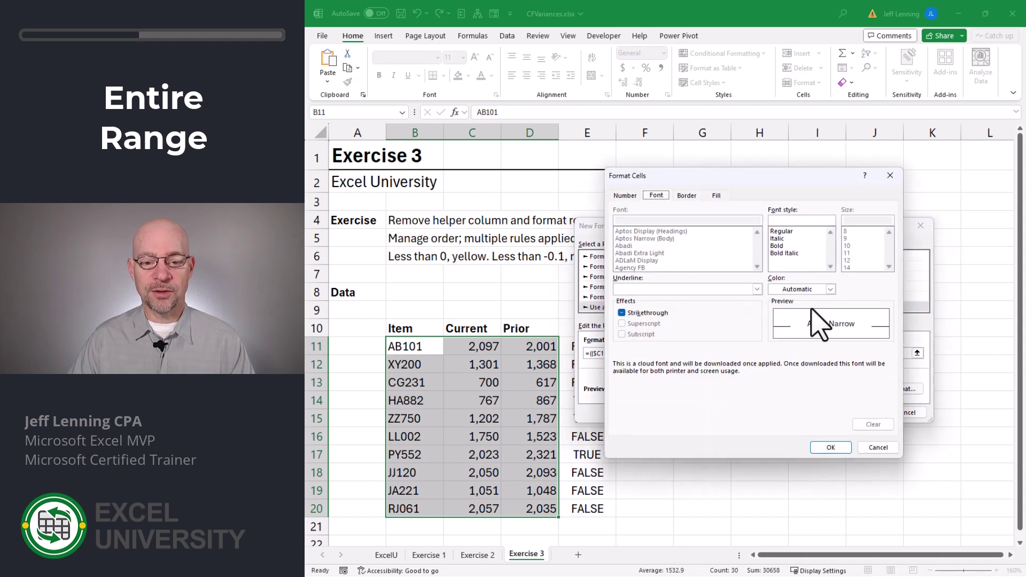
click(831, 289)
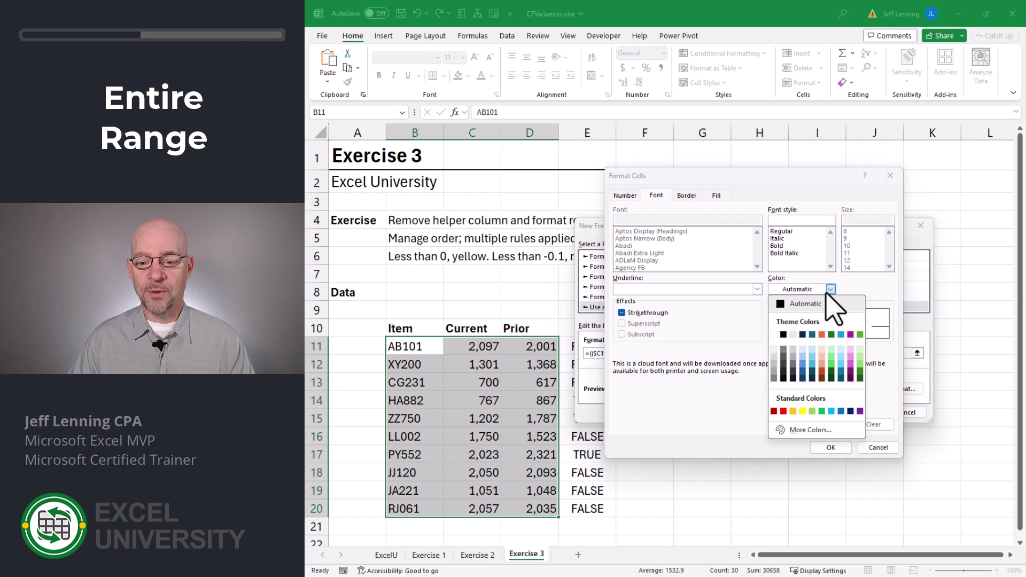
click(783, 412)
click(878, 447)
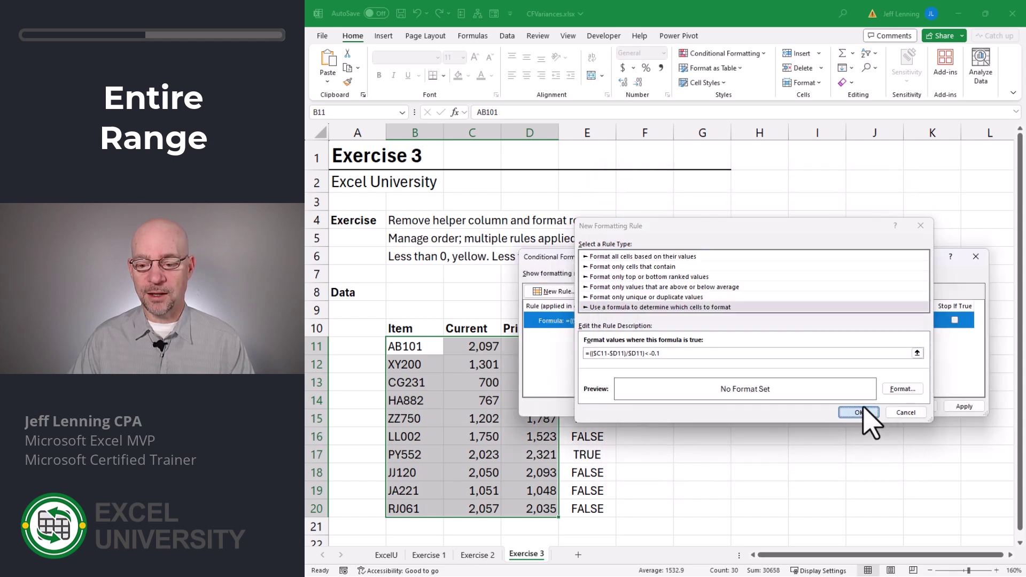
click(859, 413)
click(963, 406)
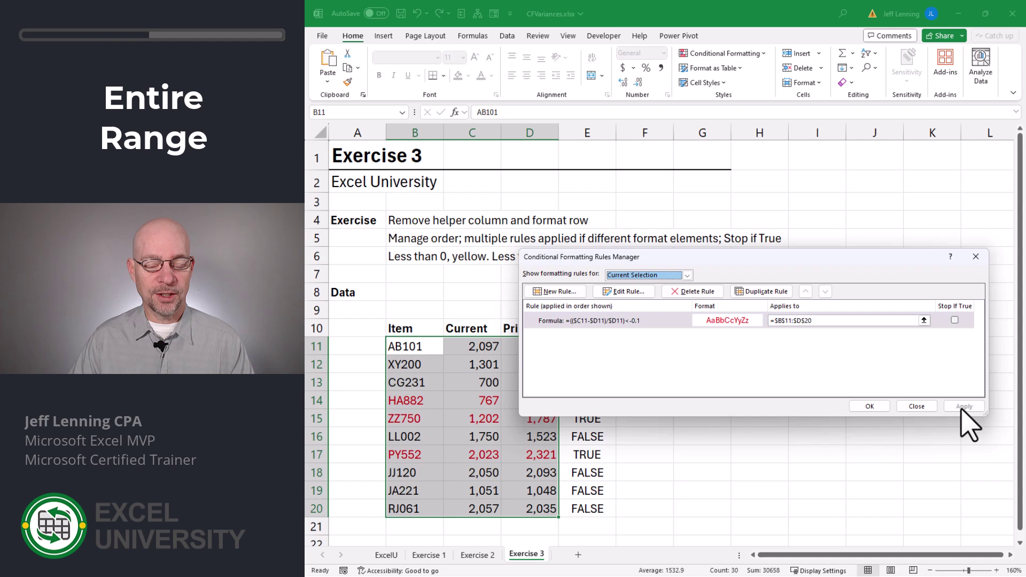
click(869, 406)
key(ctrl+Right)
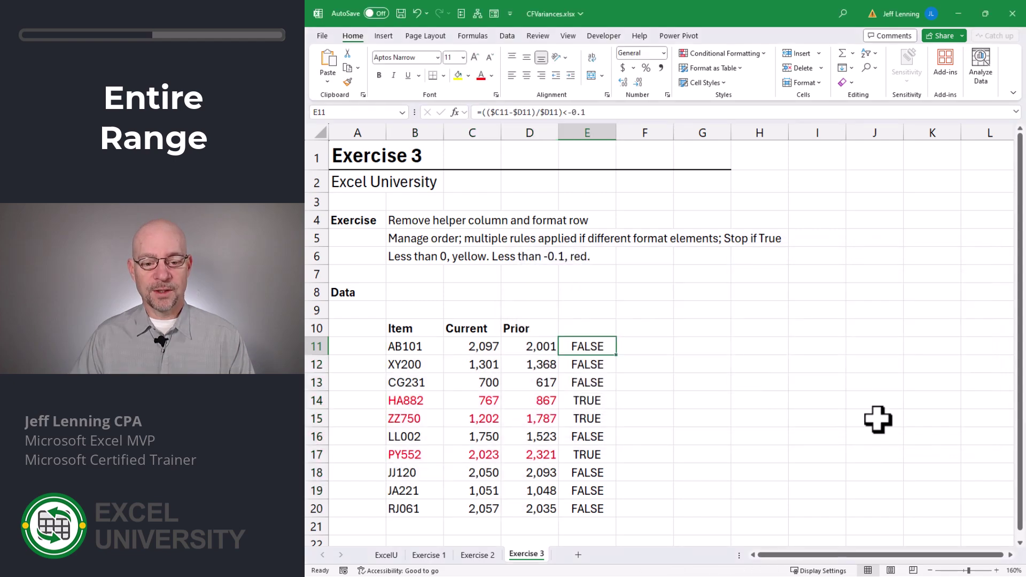
Step: Change E11's test to below 0 and copy the formula =(($C11-$D11)/$D11)<0
key(F2)
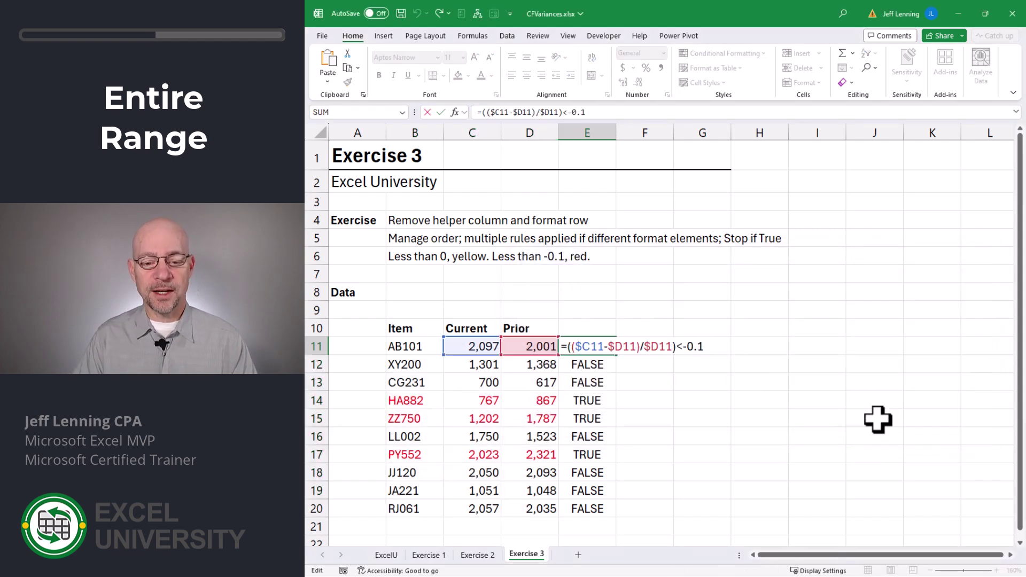
key(BackSpace)
key(BackSpace)
key(shift+Home)
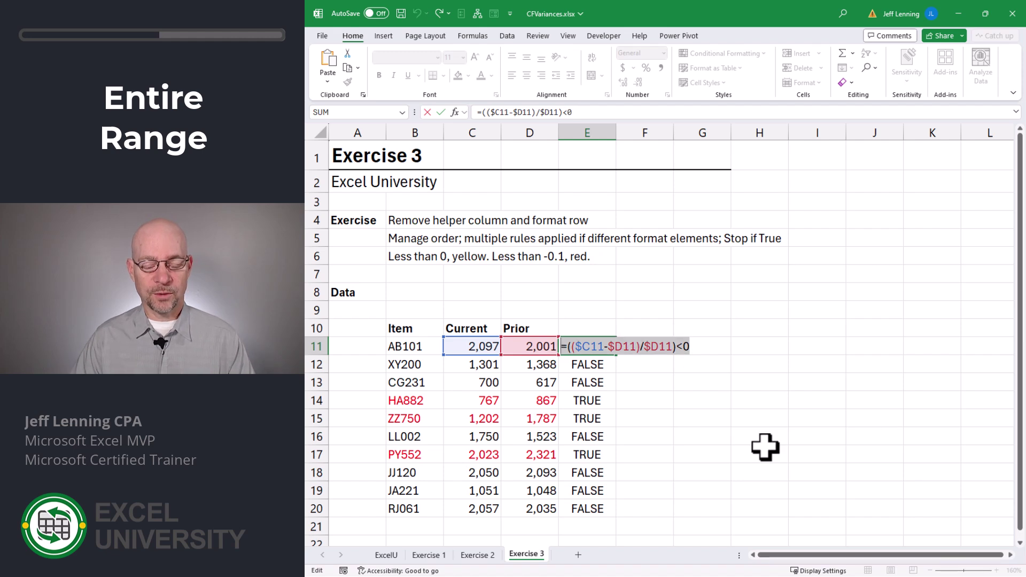
key(ctrl+c)
key(Escape)
Step: For B11:D20, start a new formula-based rule using the pasted below-zero formula
drag(409, 346, 531, 505)
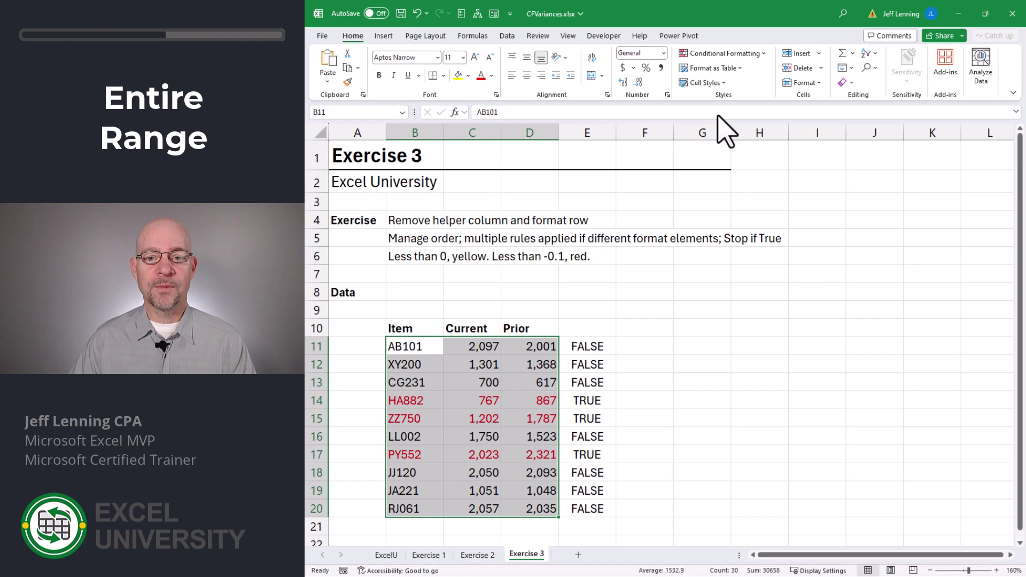
click(731, 54)
click(733, 222)
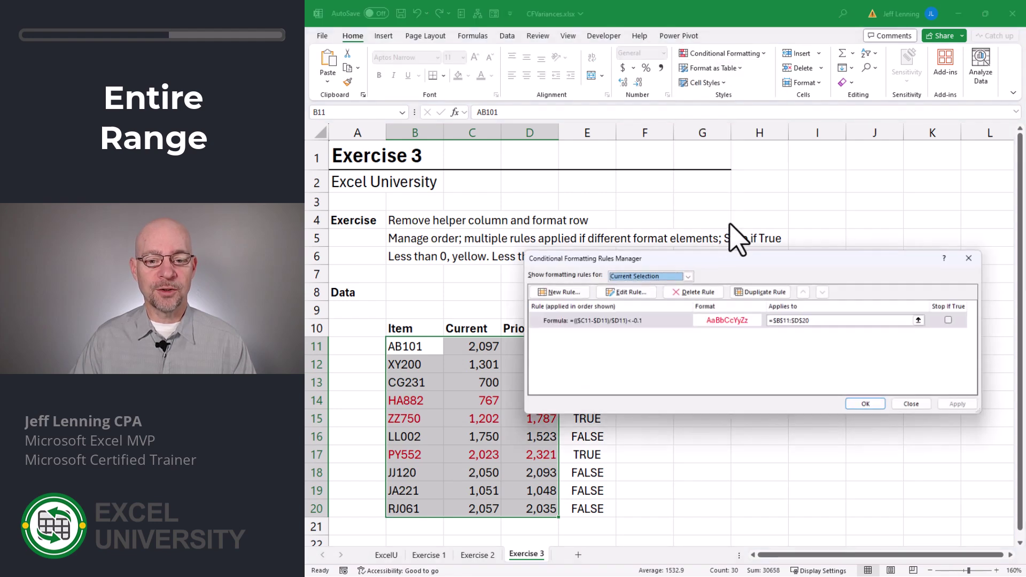
click(582, 292)
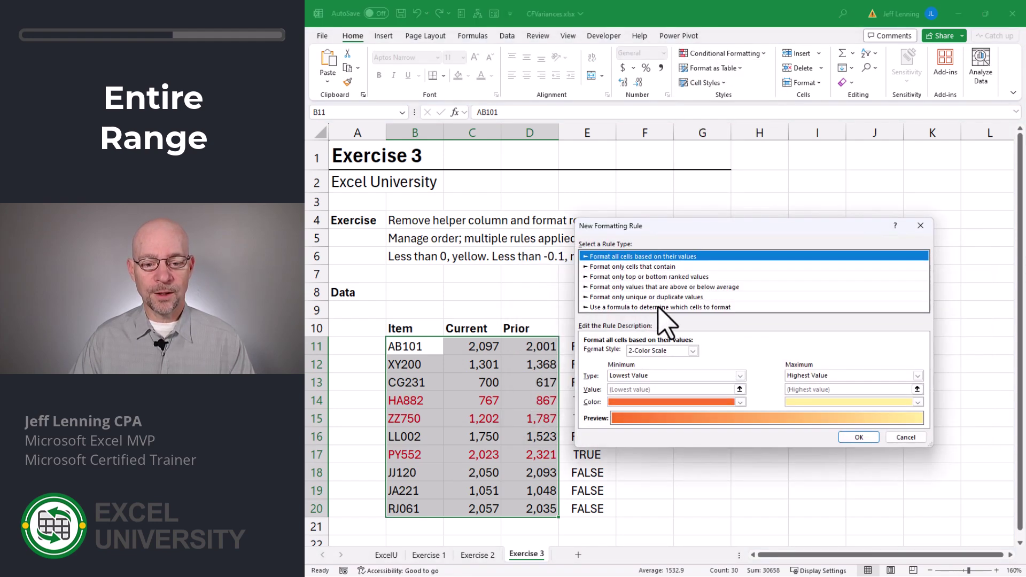
click(658, 307)
click(670, 352)
key(ctrl+v)
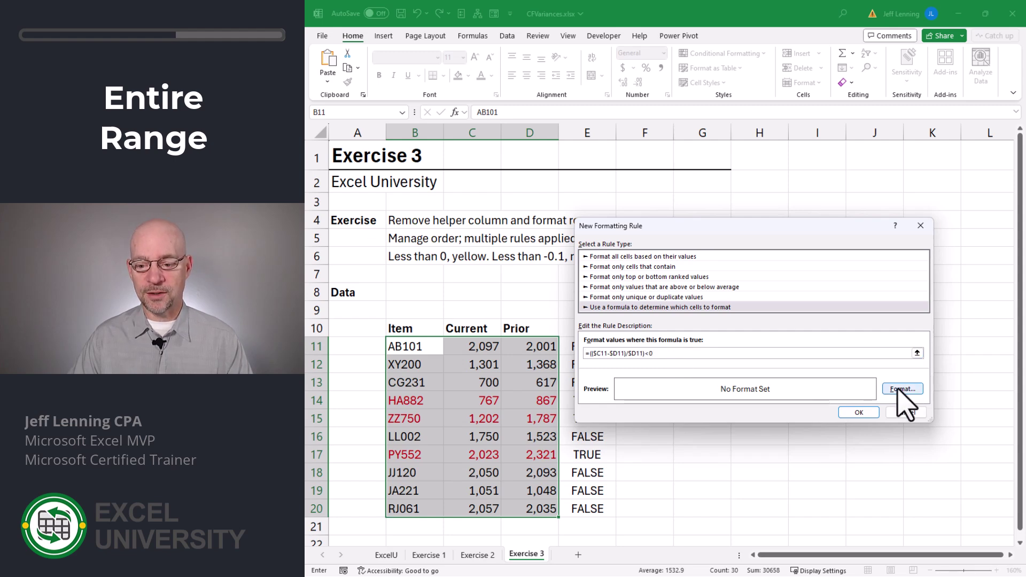
Step: Give the below-zero rule a gold font and apply it to the data rows
click(902, 389)
click(797, 292)
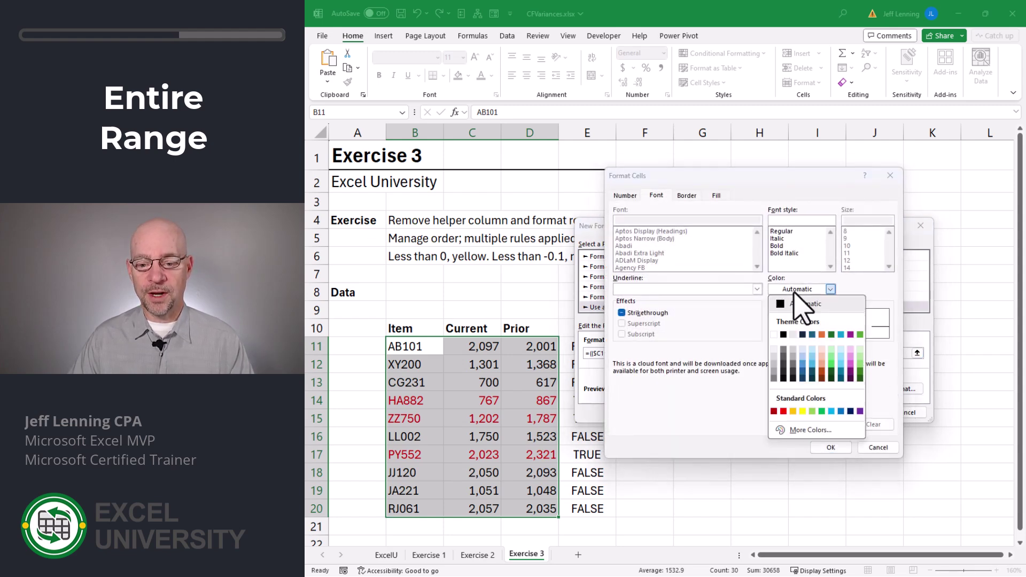
click(799, 414)
click(830, 447)
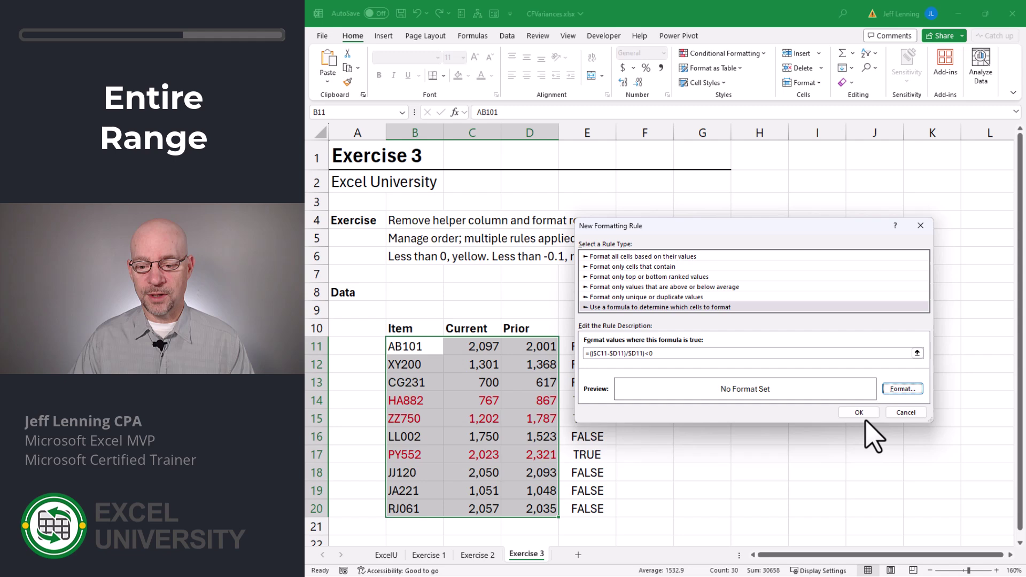
click(875, 413)
click(963, 407)
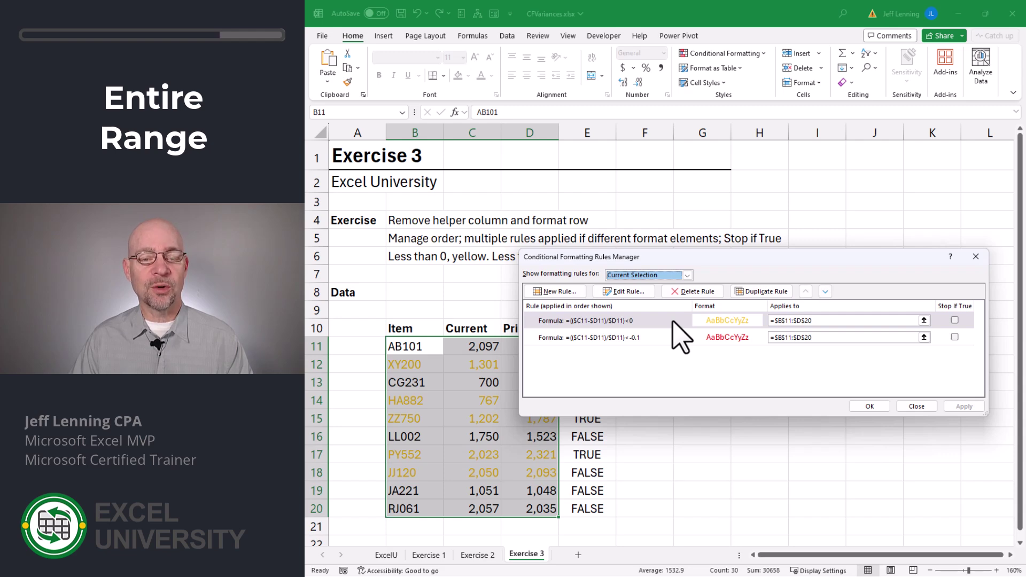
Step: Move the gold below-zero rule beneath the red below -10% rule and apply the order
click(624, 322)
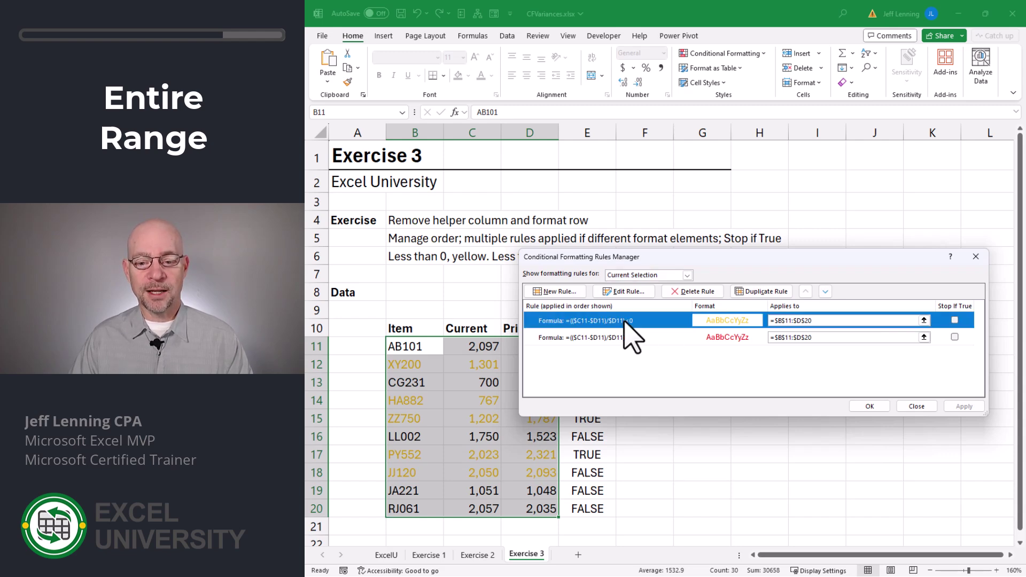
click(825, 291)
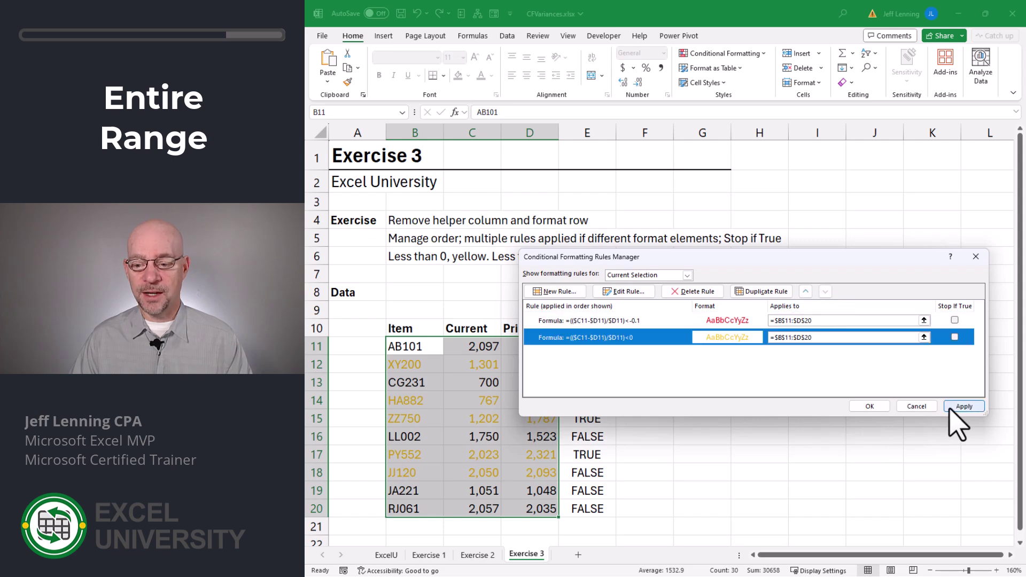
click(965, 406)
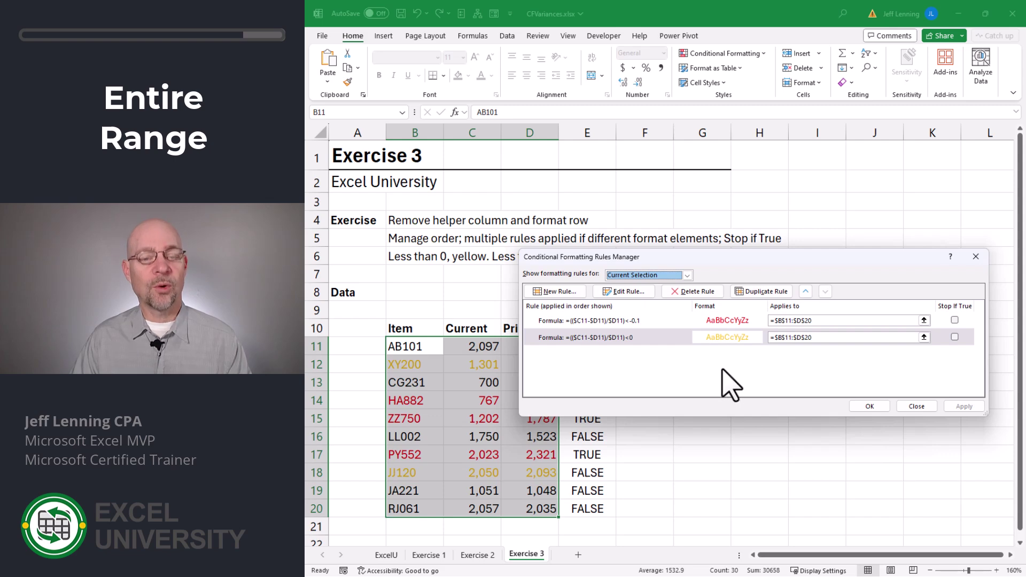
click(870, 406)
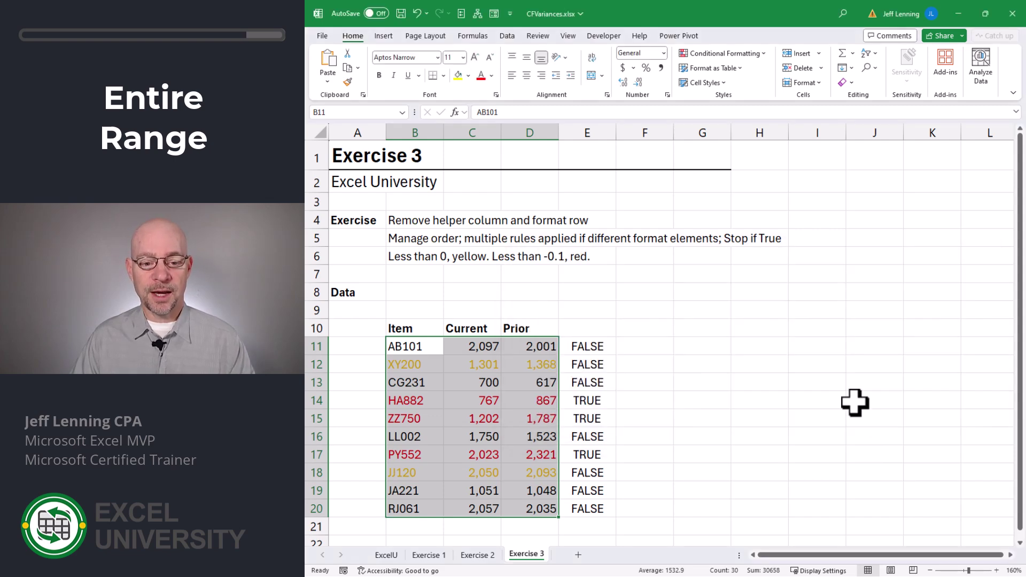
Step: Clear the TRUE/FALSE helper values from E11:E20, then select H15
drag(586, 348, 594, 502)
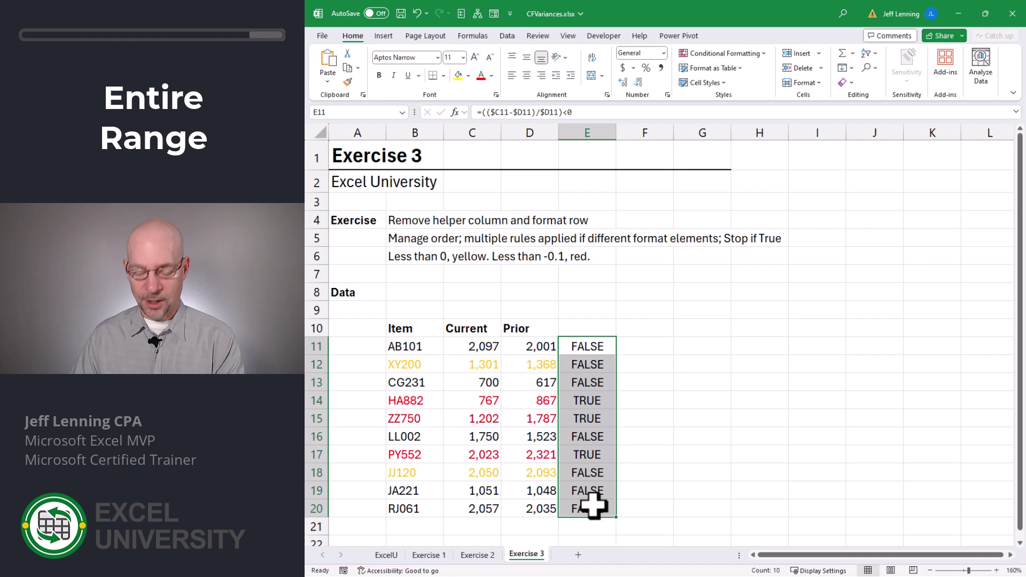
key(Delete)
click(732, 412)
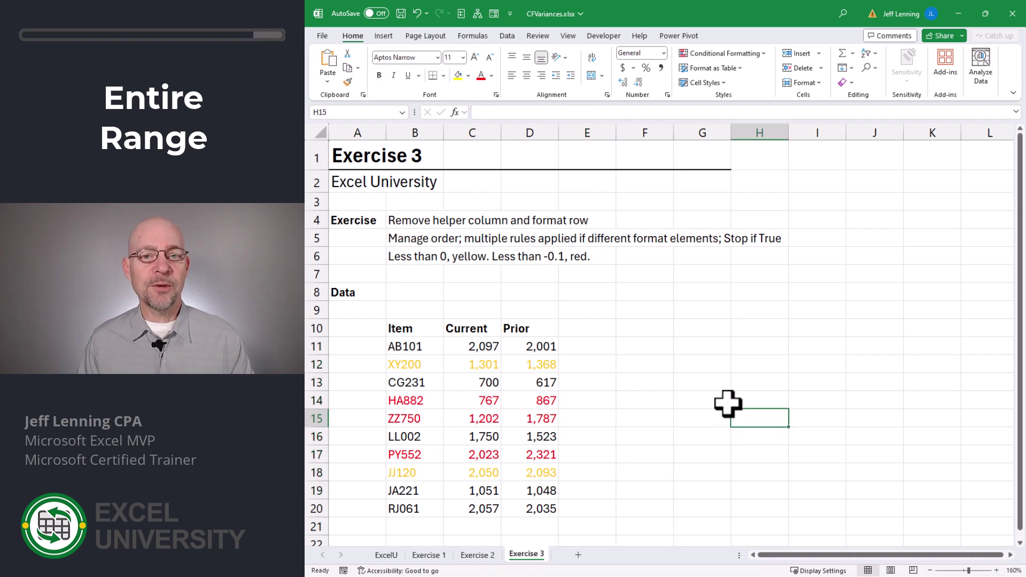